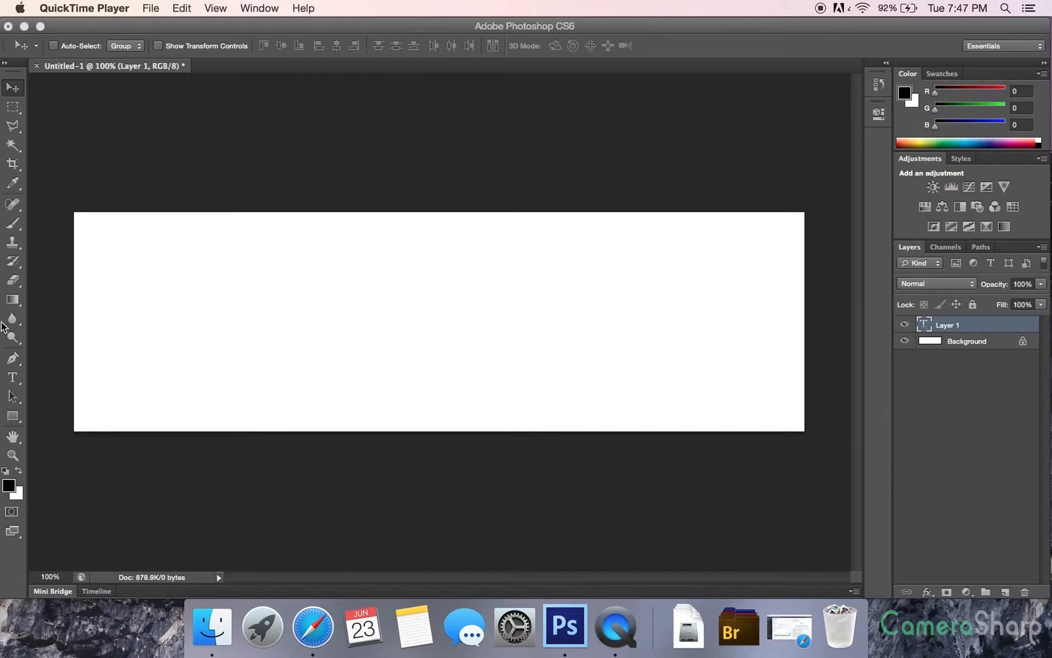
Replace the empty text layer with the 150 pt text "Camera Sharp" and centre it on the canvas
click(11, 377)
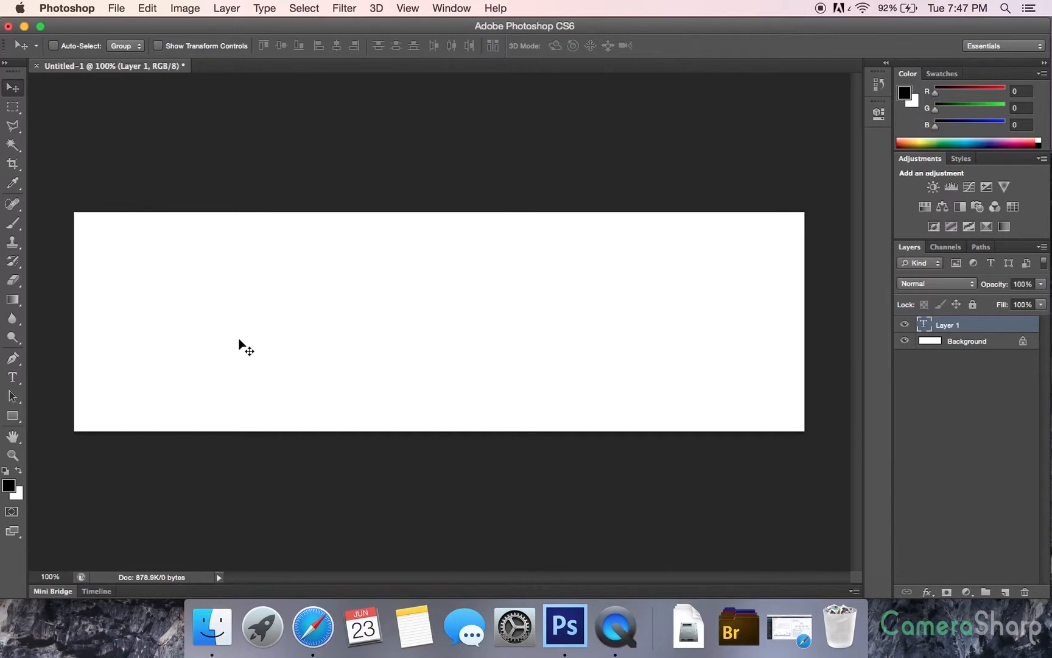
key(BackSpace)
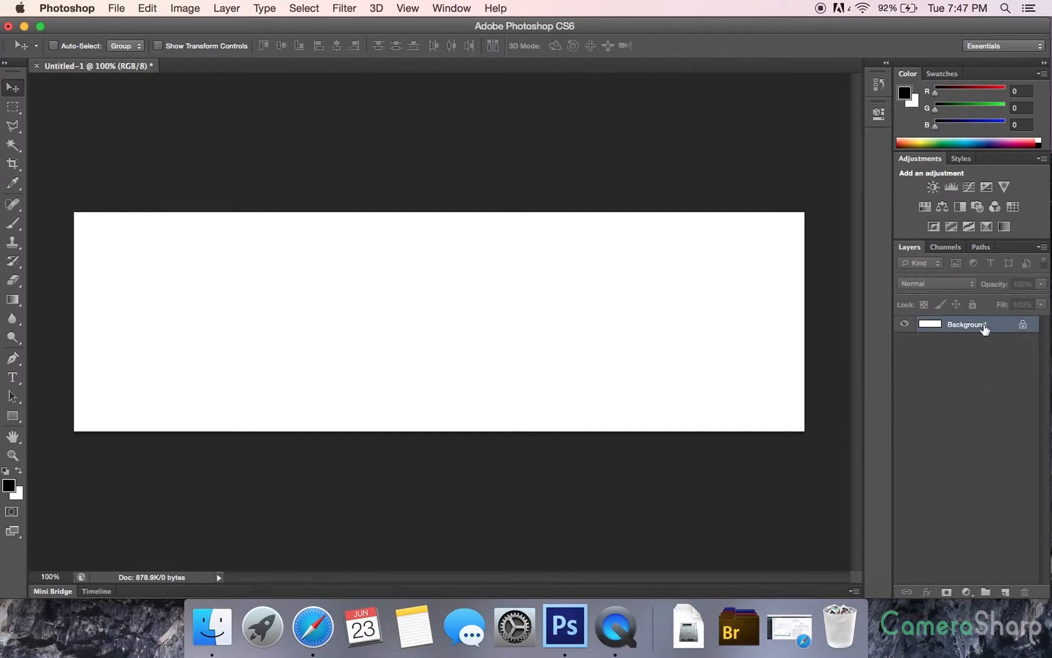
click(12, 377)
click(304, 305)
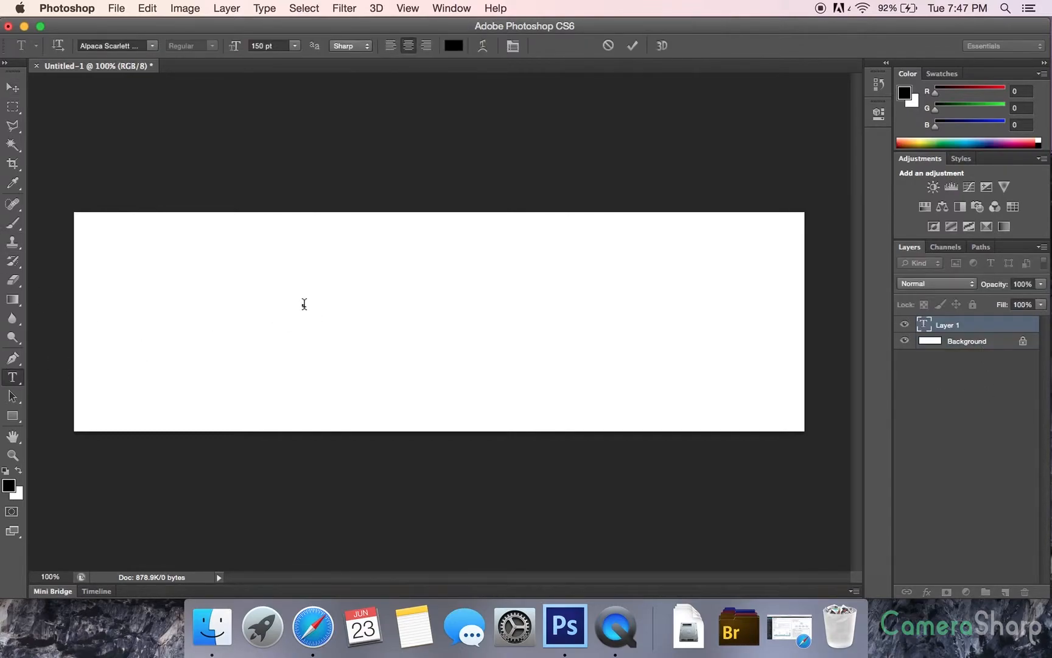
text(Camera)
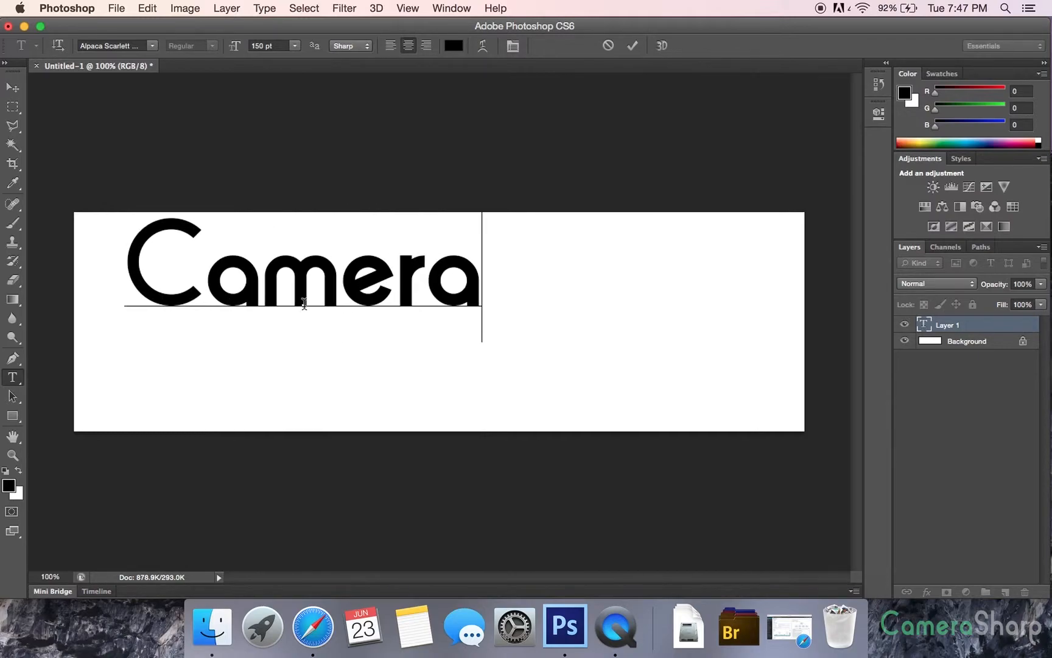
text( Sharp)
click(12, 87)
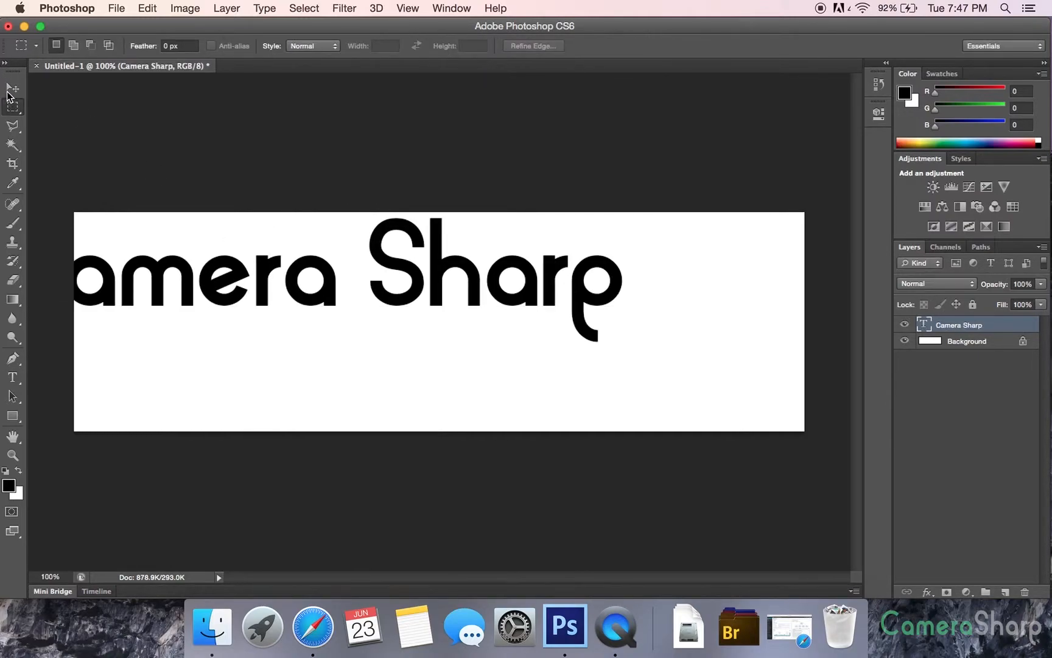
drag(243, 305, 366, 345)
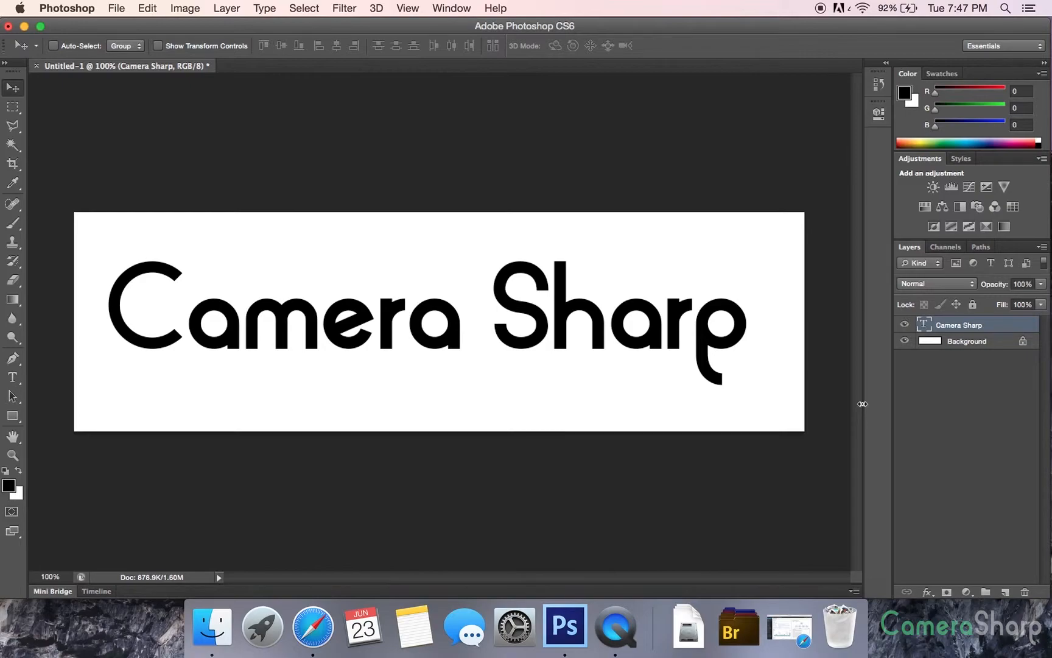
Open the blending options of the Camera Sharp layer and move the dialog clear of the word "Camera"
double_click(991, 330)
click(645, 226)
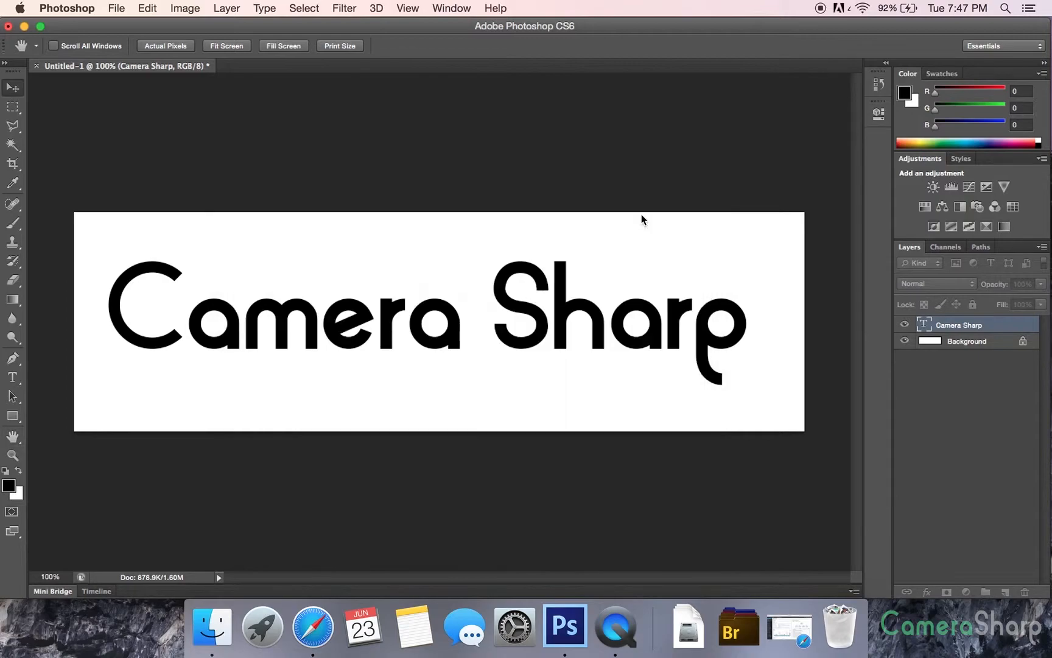
right_click(1002, 330)
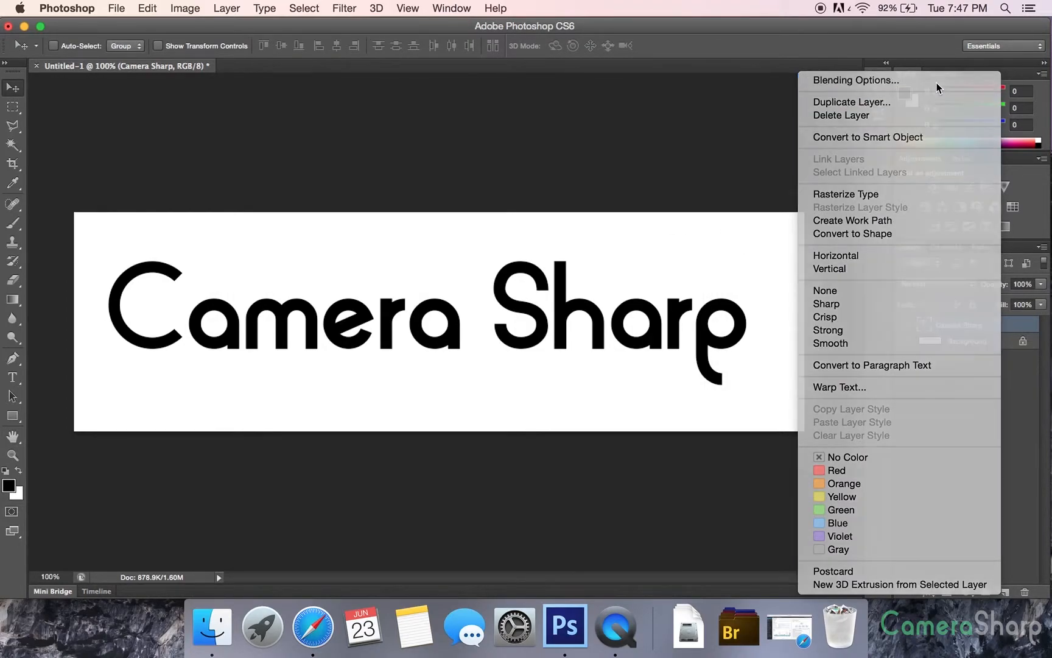
click(937, 82)
drag(390, 169, 626, 119)
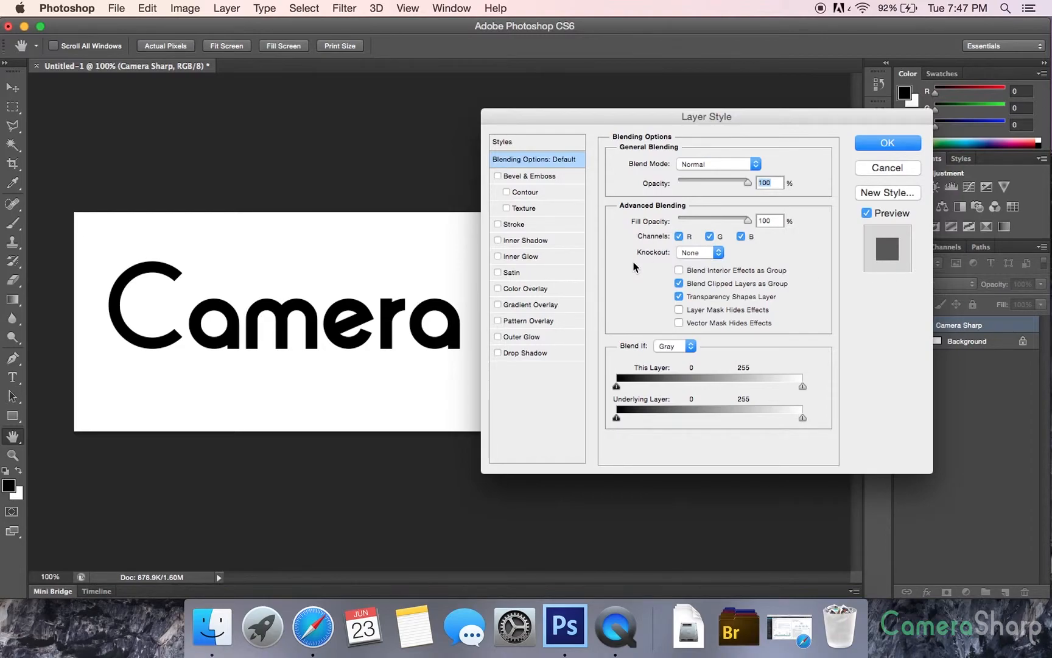
Try a Bevel & Emboss effect with Contour on the text and show the bevel's settings
click(498, 176)
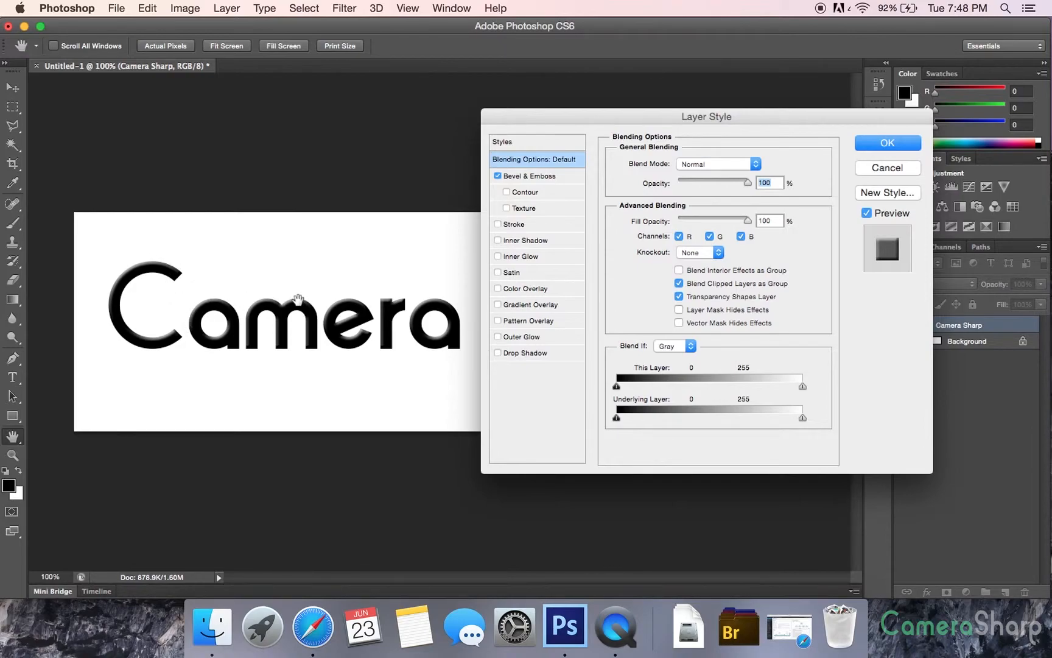
mouse_move(612, 118)
mouse_down()
mouse_move(900, 349)
mouse_move(631, 140)
mouse_move(629, 126)
mouse_up()
click(525, 202)
click(551, 205)
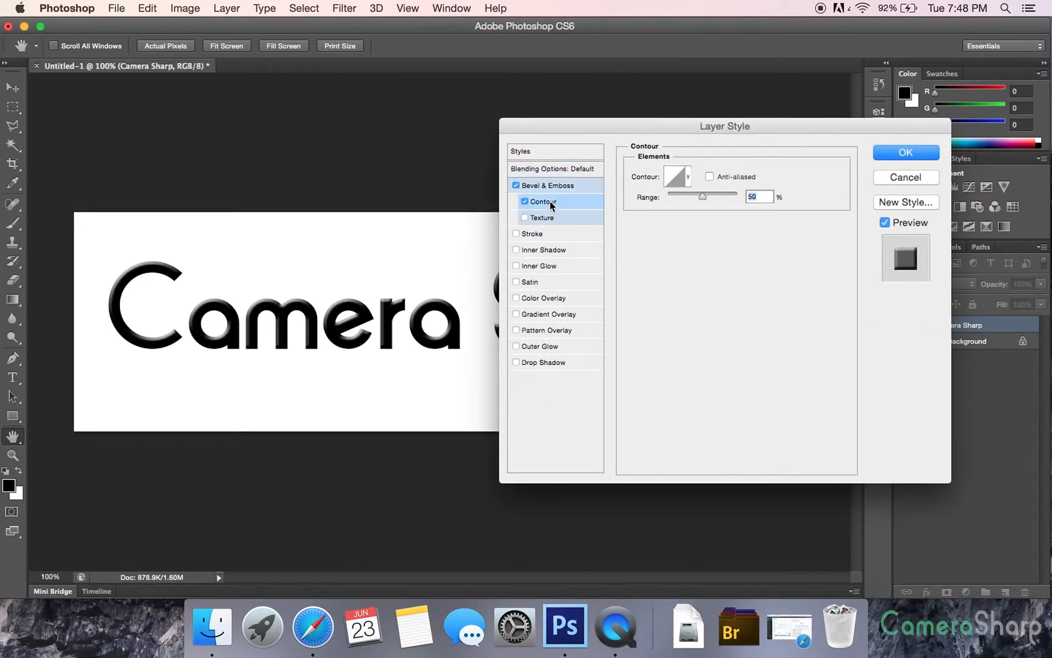
click(581, 187)
drag(621, 126, 605, 115)
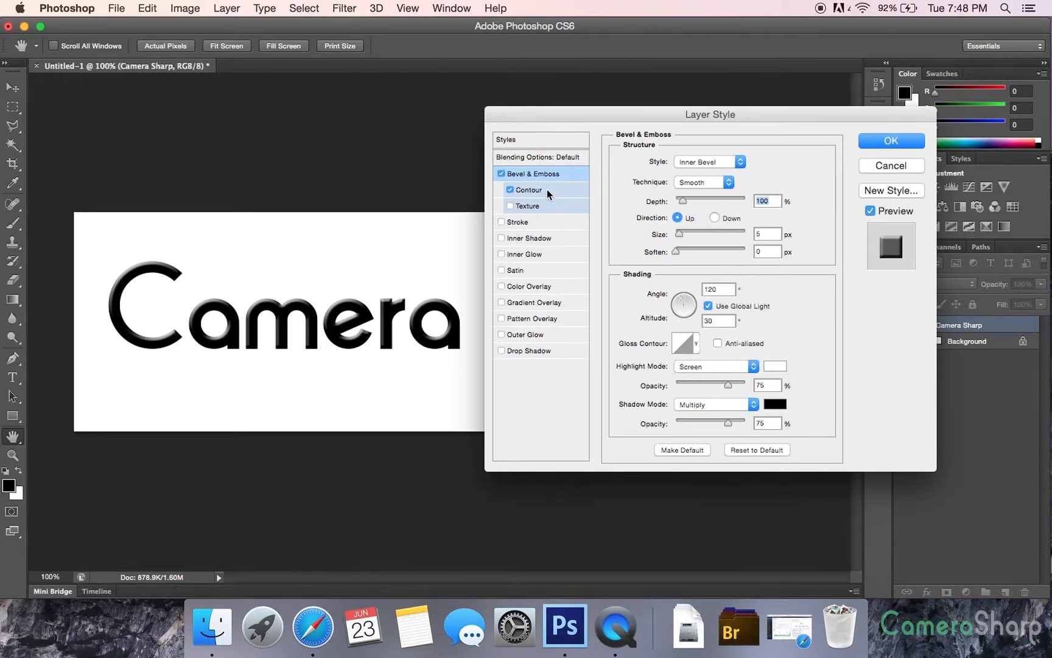
Add Texture to the bevel and try each of the available patterns, ending on the fourth one
click(511, 205)
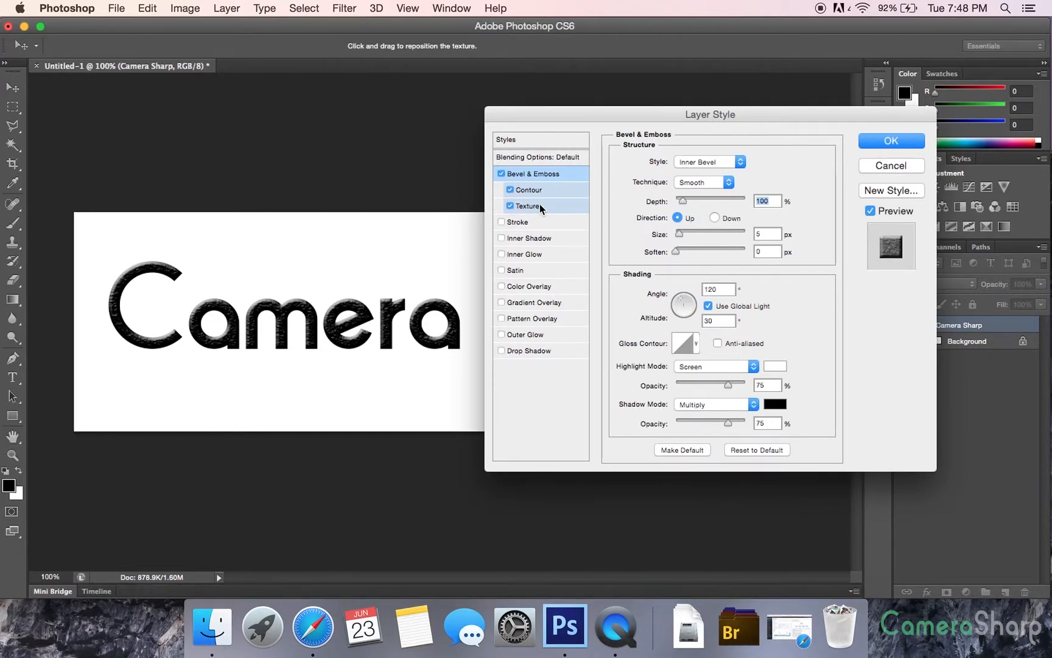
click(556, 204)
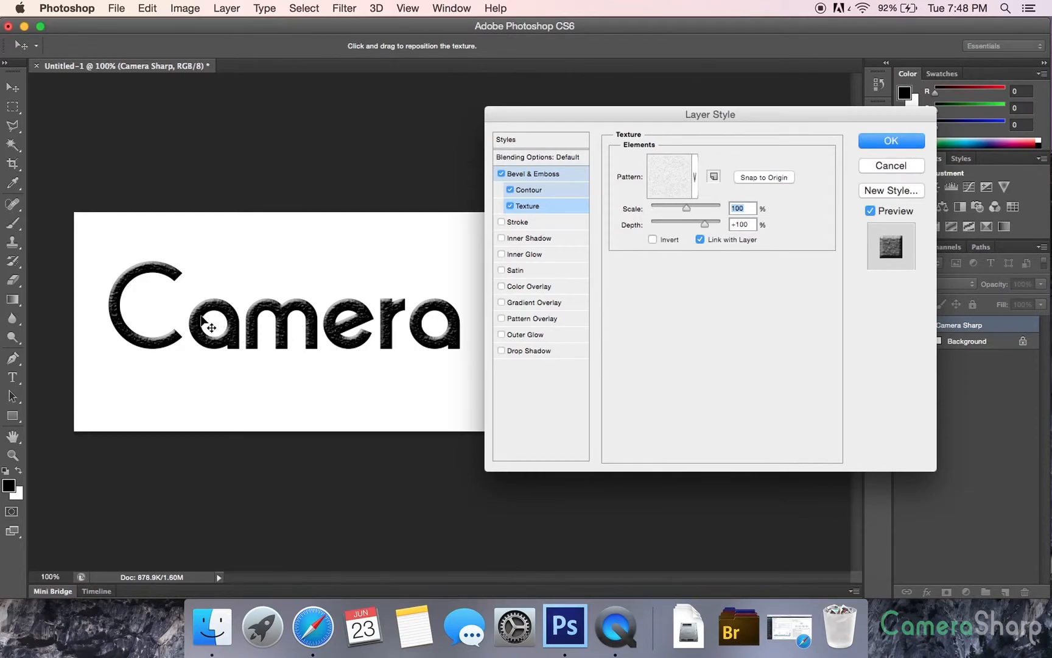
click(696, 177)
click(600, 219)
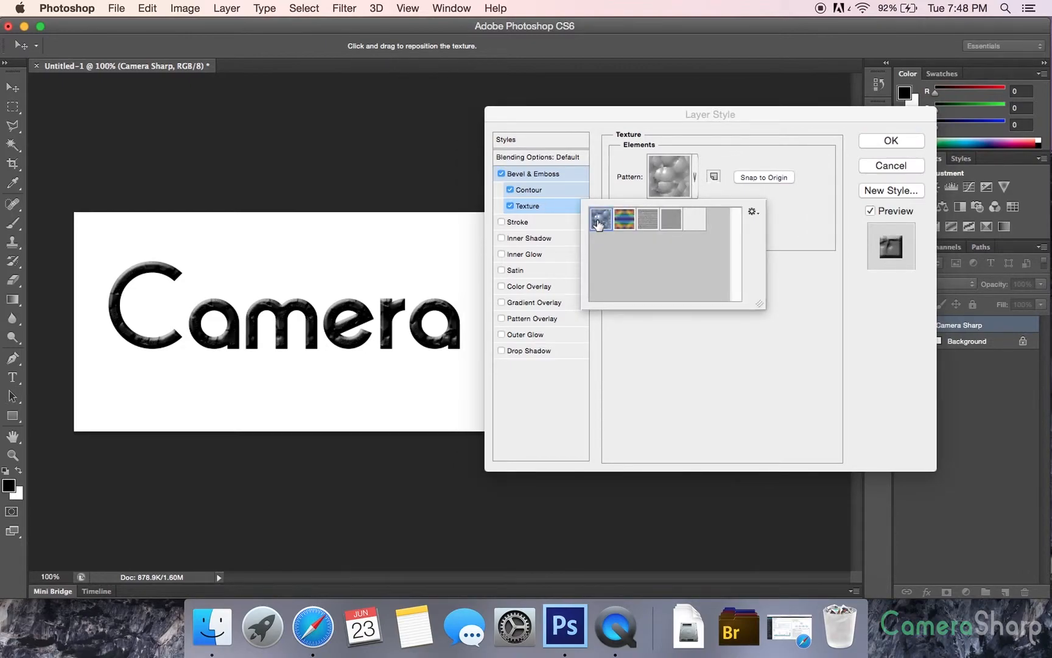
click(623, 220)
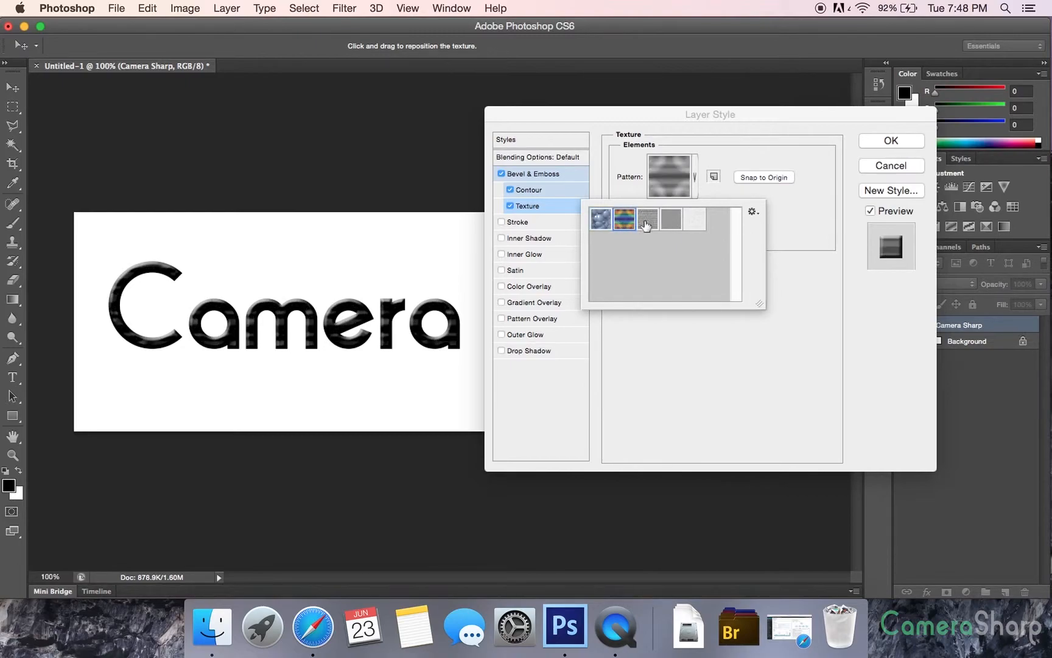
click(650, 225)
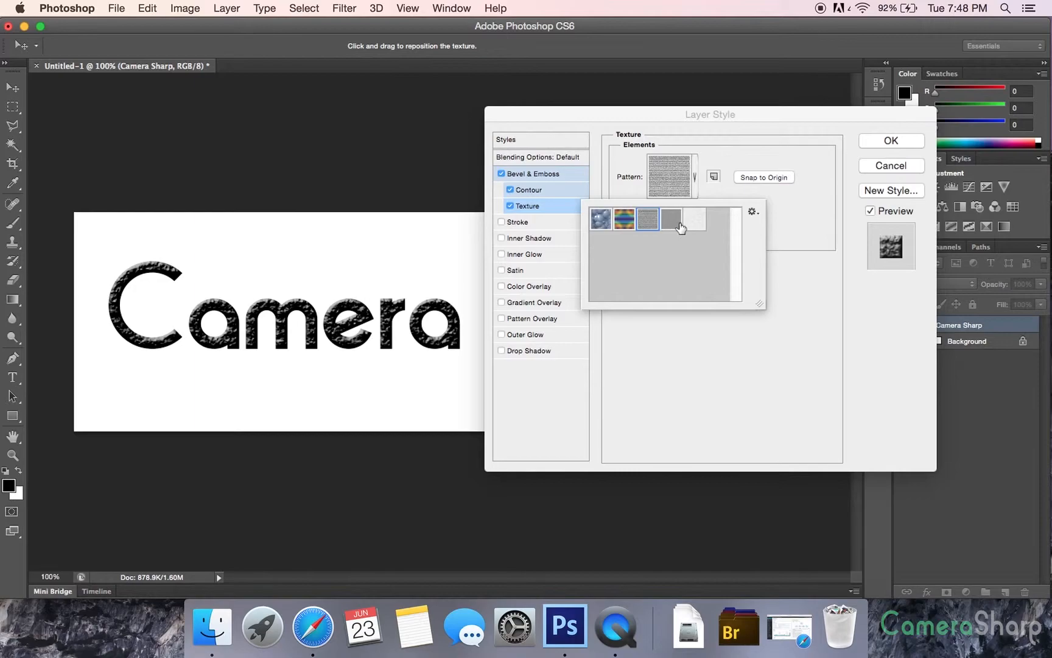
click(663, 227)
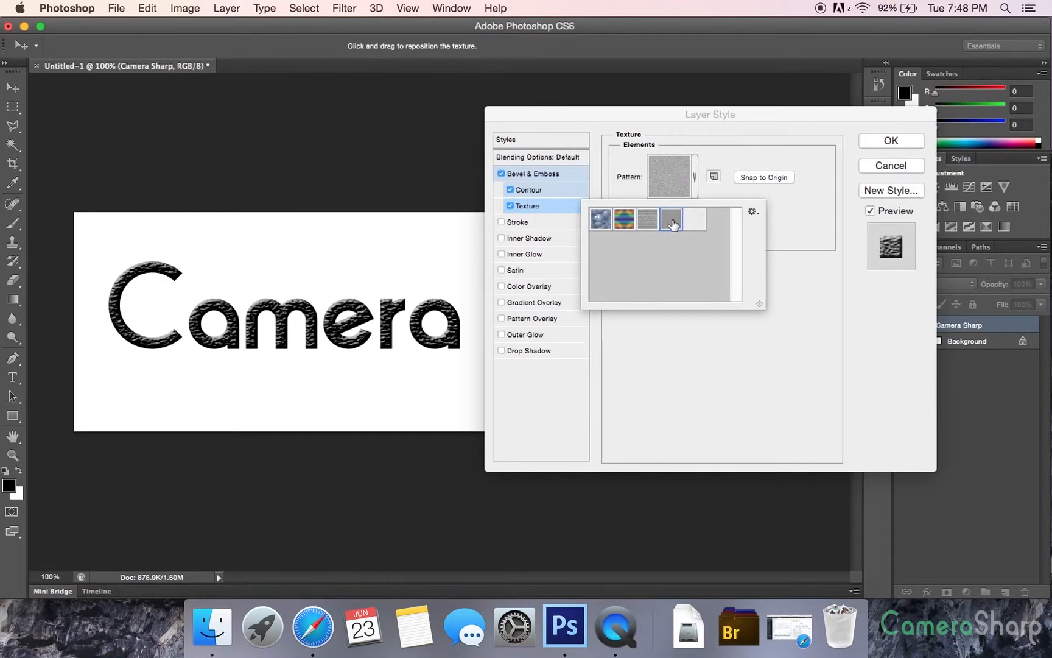
click(688, 221)
click(670, 218)
click(735, 281)
Turn off the Texture, Contour and Bevel & Emboss effects
click(511, 206)
click(510, 190)
click(501, 173)
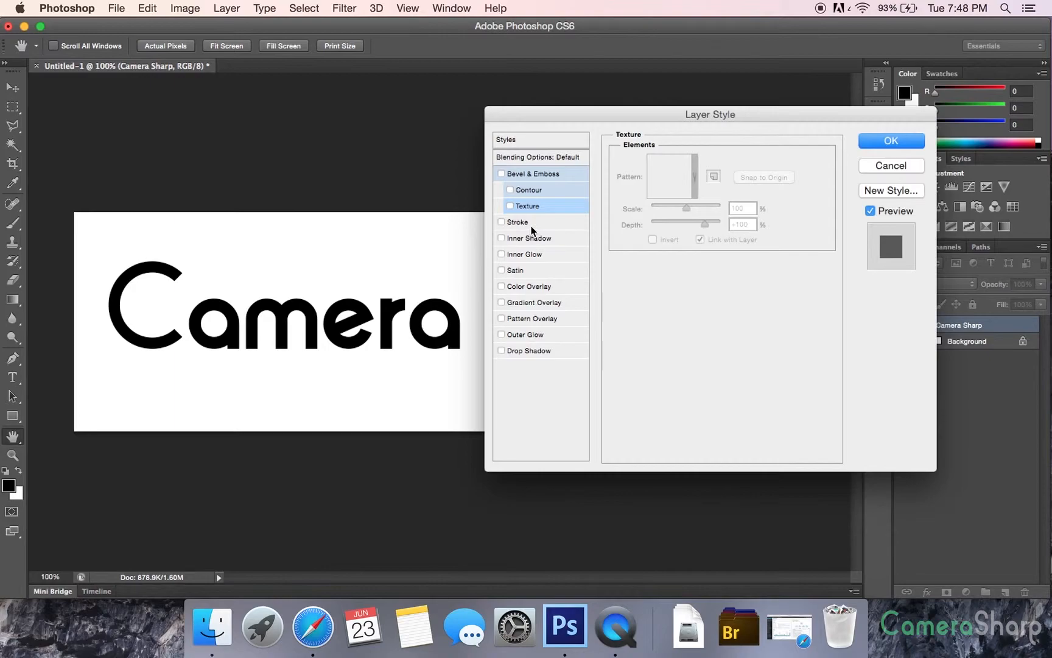
Apply a Color Overlay to the text in bright green at 100% opacity
click(502, 286)
click(522, 286)
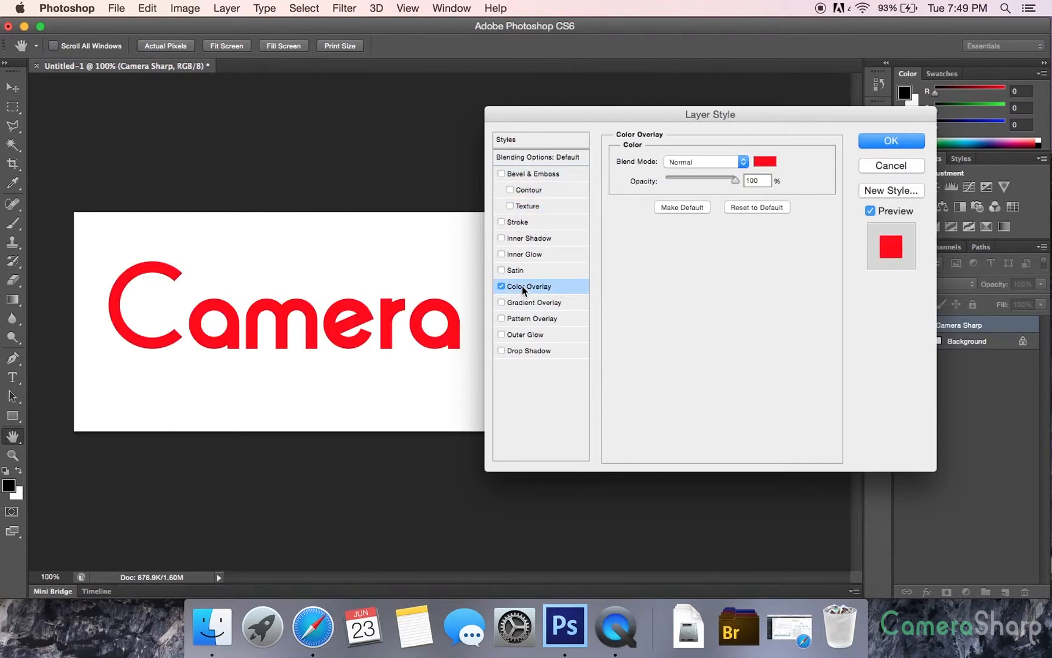
click(766, 162)
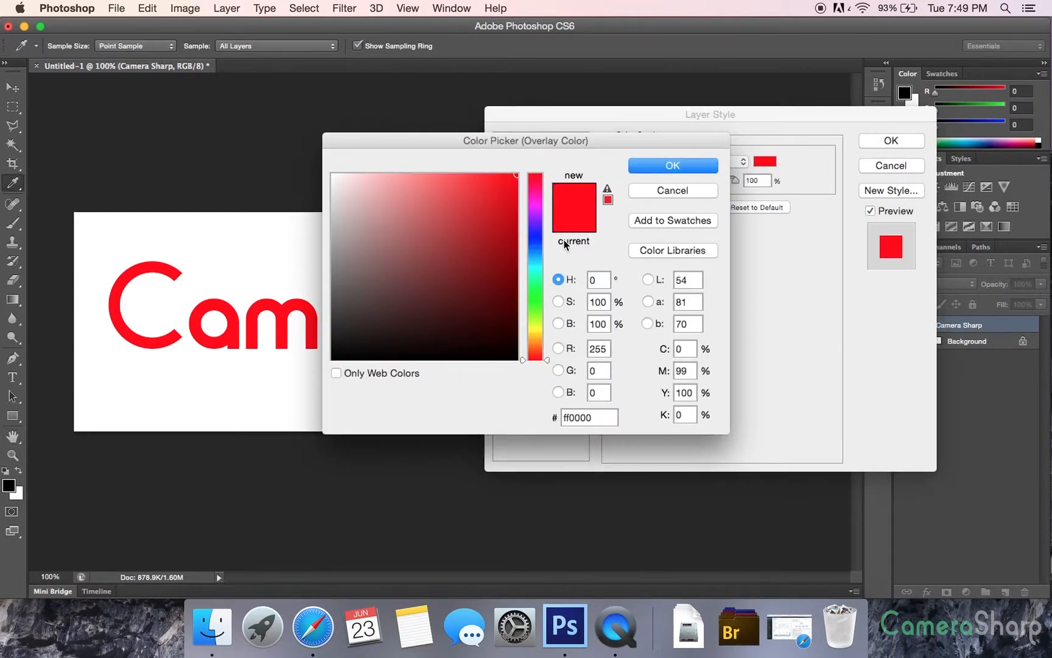
mouse_move(531, 287)
mouse_down()
mouse_move(536, 295)
mouse_move(535, 287)
mouse_up()
click(682, 161)
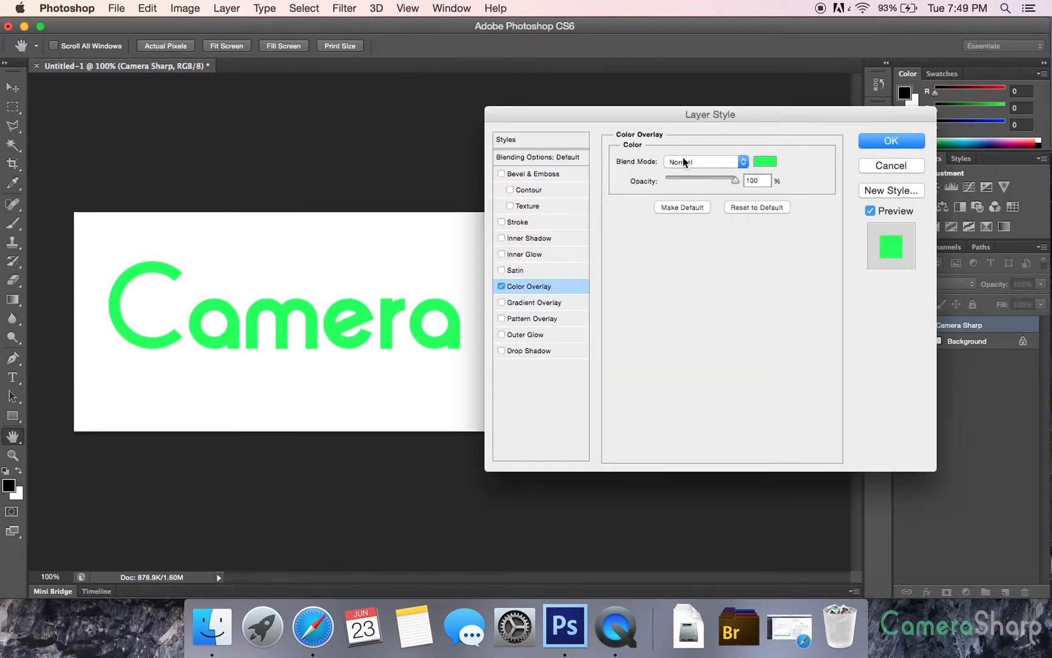
drag(529, 114, 559, 104)
mouse_move(762, 173)
mouse_down()
mouse_move(704, 167)
mouse_move(761, 162)
mouse_up()
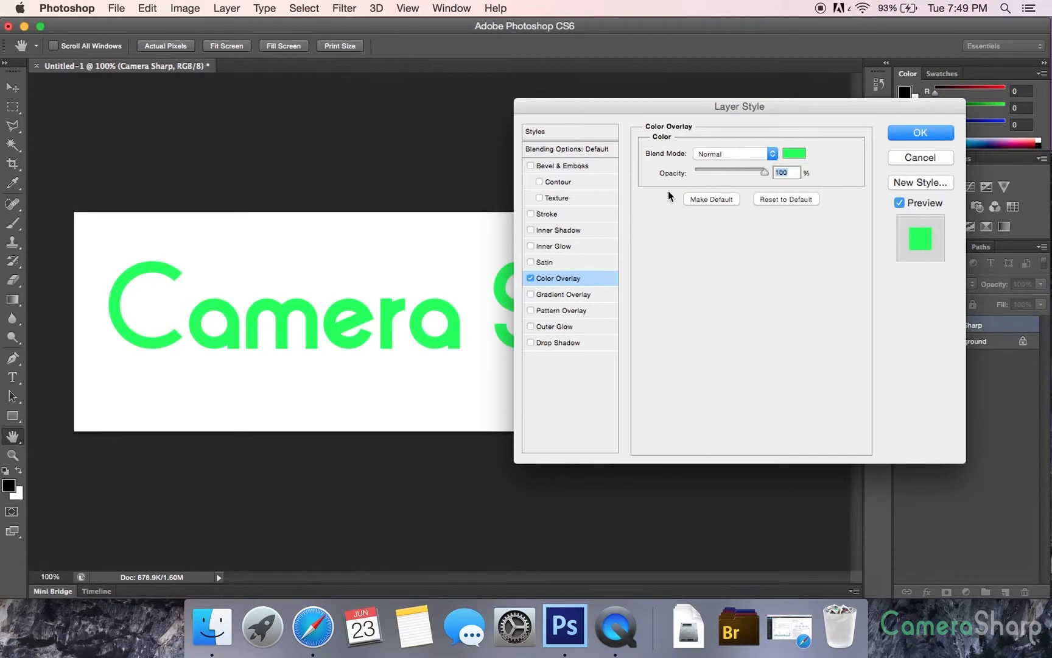
Add a Stroke around the text, coloured red (#ff1111) with a size of 4 px
click(530, 214)
drag(565, 109, 416, 433)
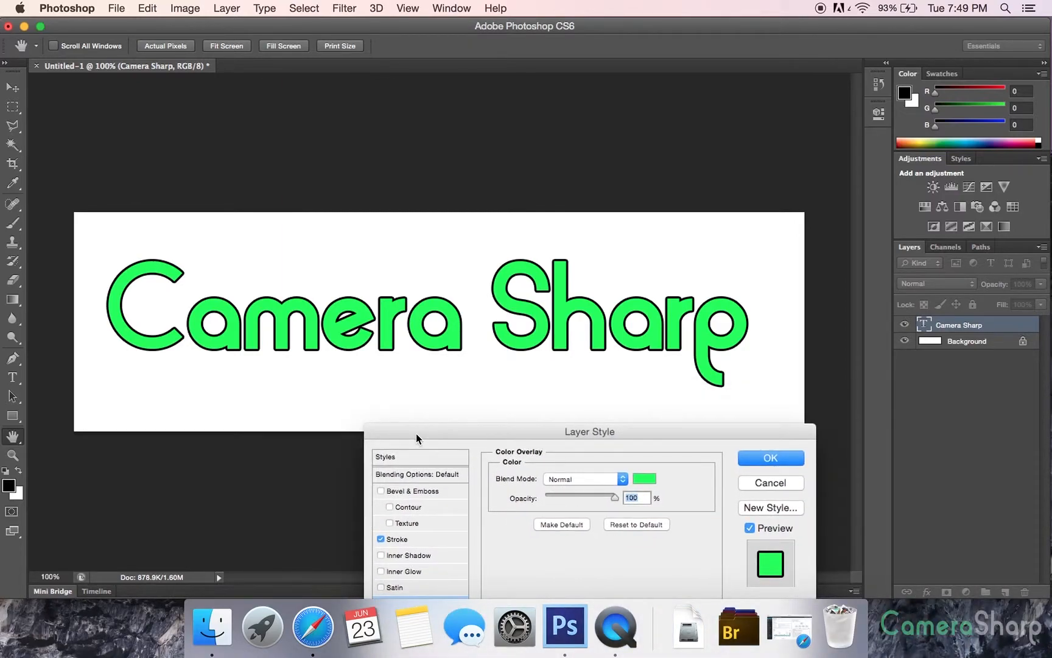
drag(416, 433, 641, 131)
click(635, 236)
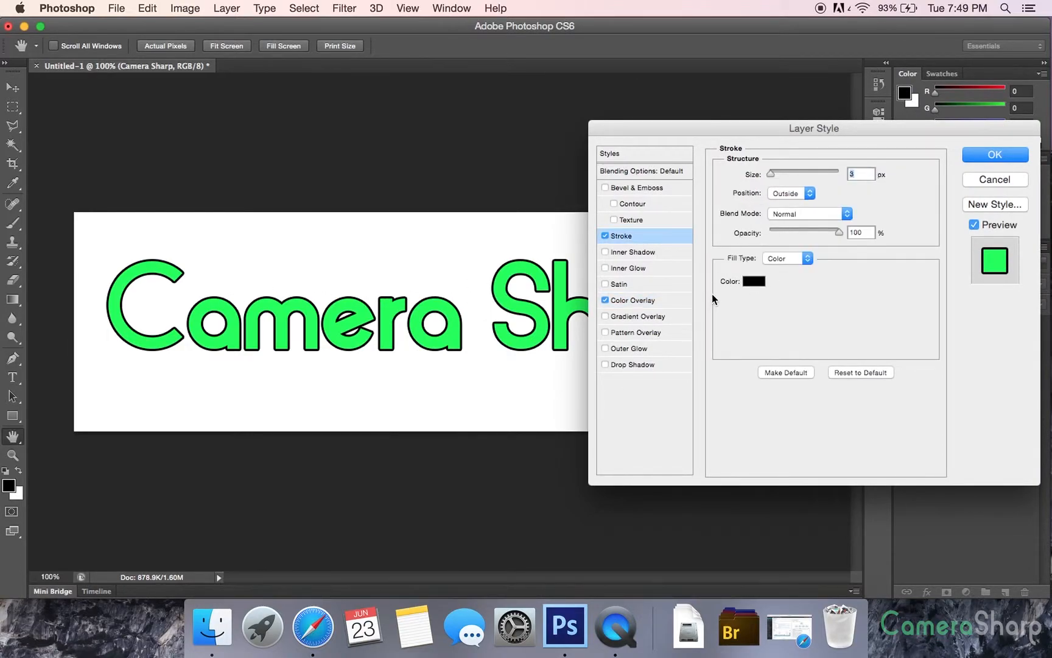
click(754, 281)
drag(501, 270, 503, 158)
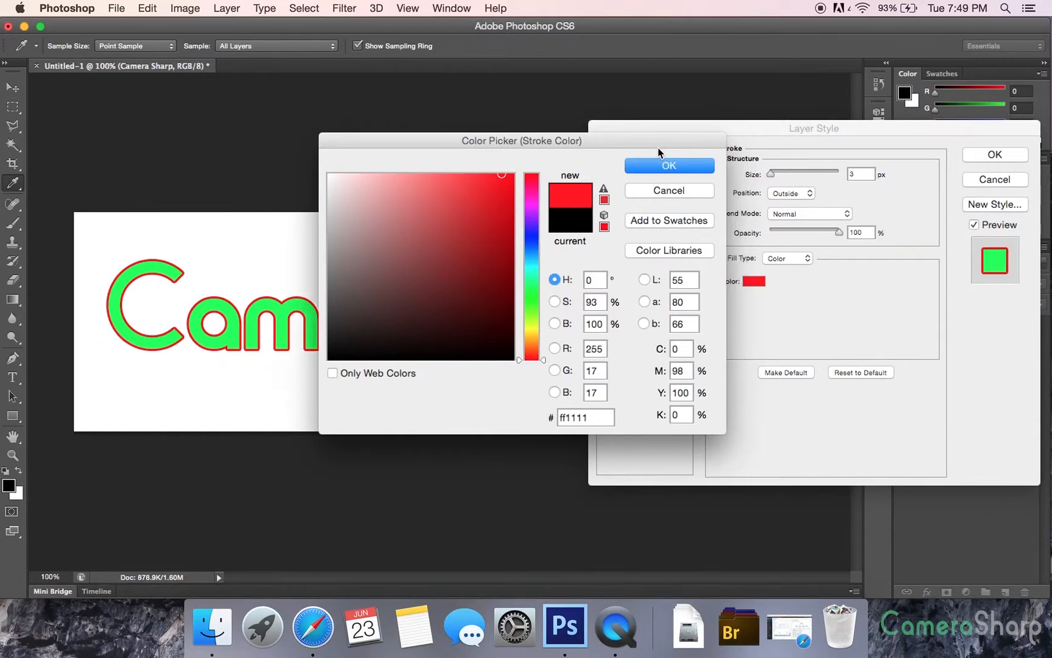
drag(660, 143, 624, 143)
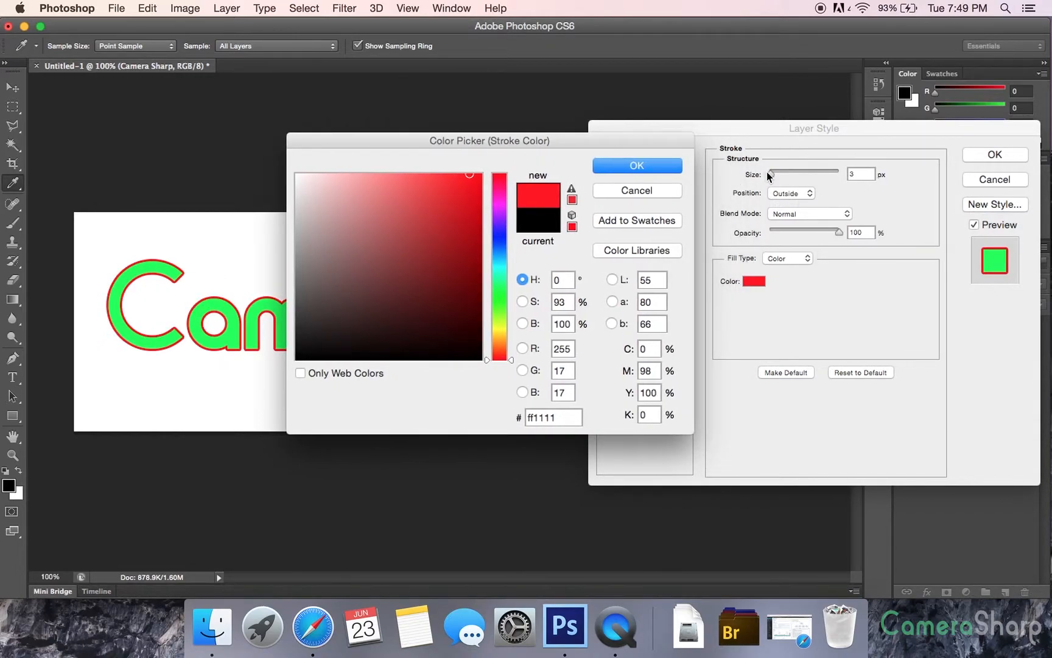
click(677, 167)
mouse_move(773, 171)
mouse_down()
mouse_move(786, 173)
mouse_move(759, 177)
mouse_move(771, 173)
mouse_up()
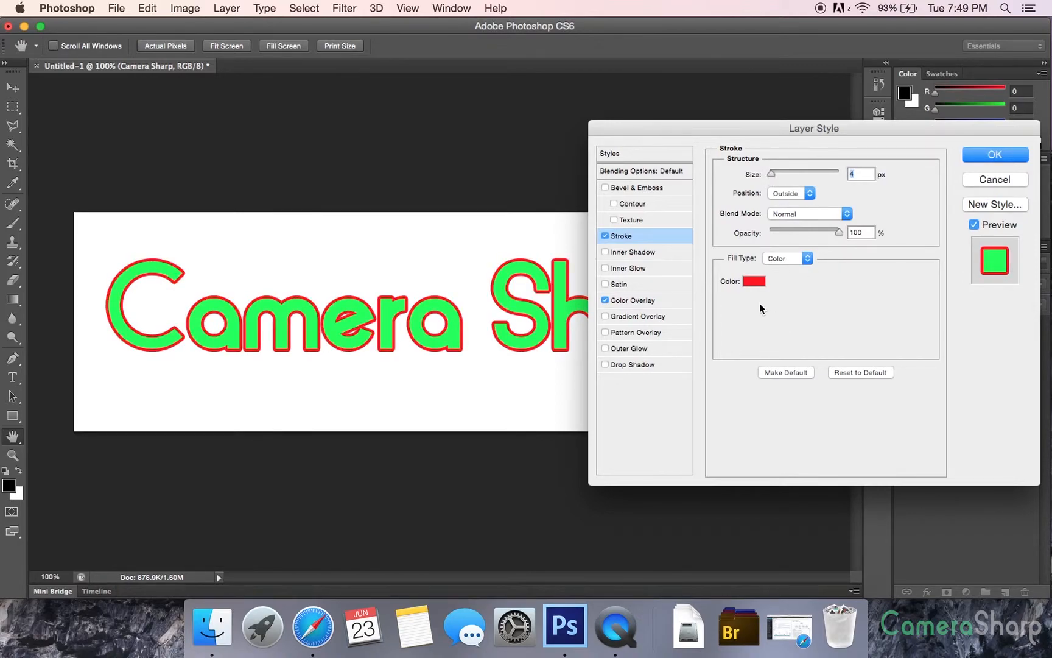
Change the stroke's colour to black (#000000) and its size to 3 px
click(747, 283)
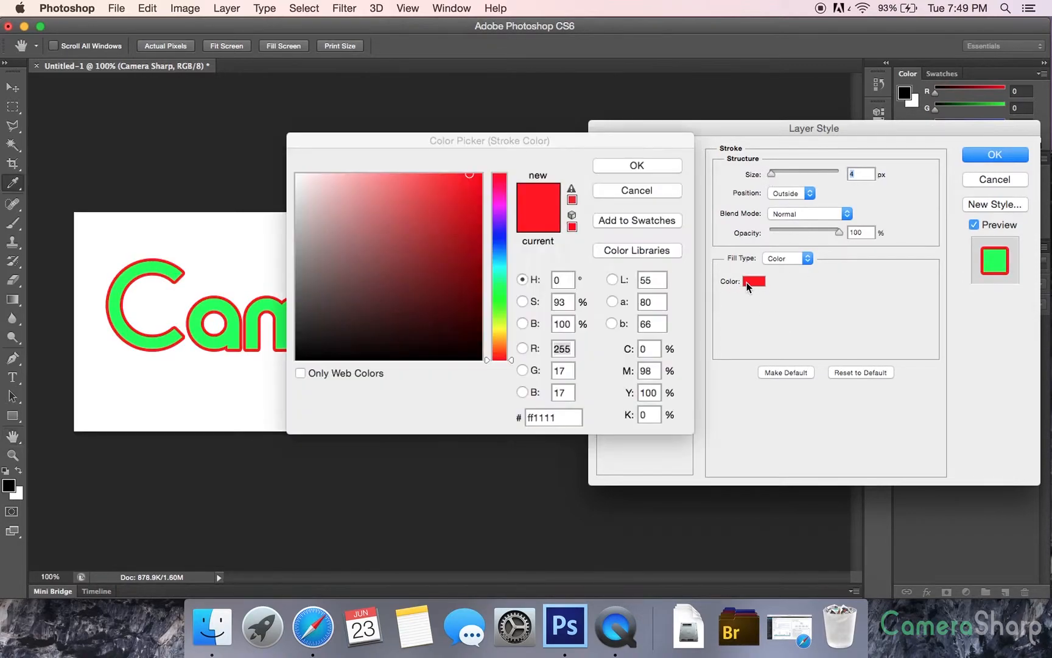
mouse_move(357, 259)
mouse_down()
mouse_move(620, 516)
mouse_move(636, 502)
mouse_up()
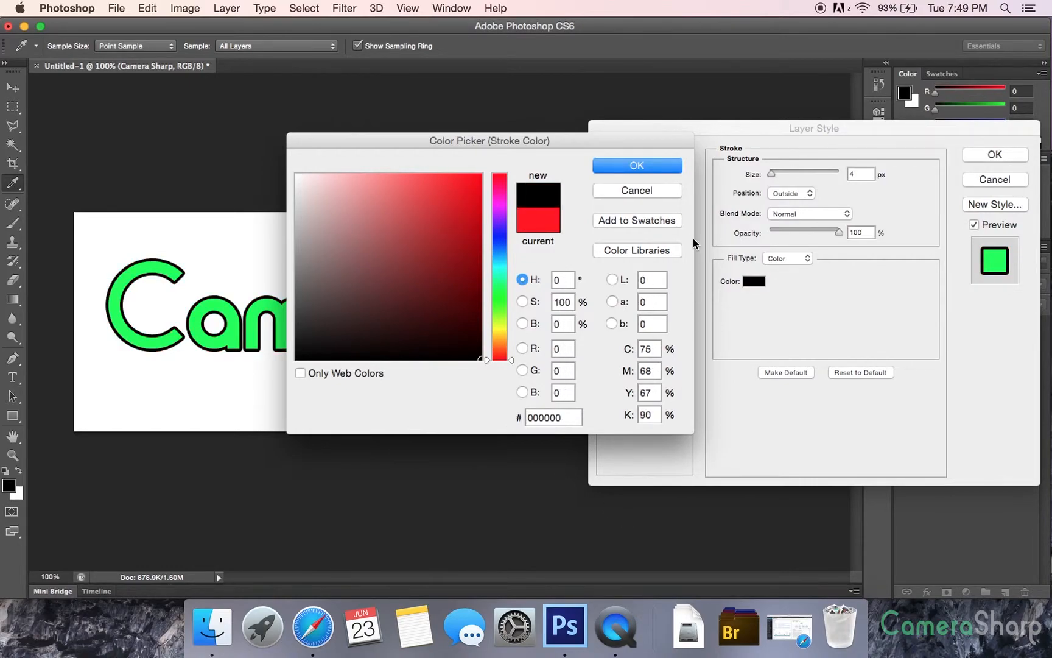
click(655, 168)
drag(858, 177, 755, 179)
text(3)
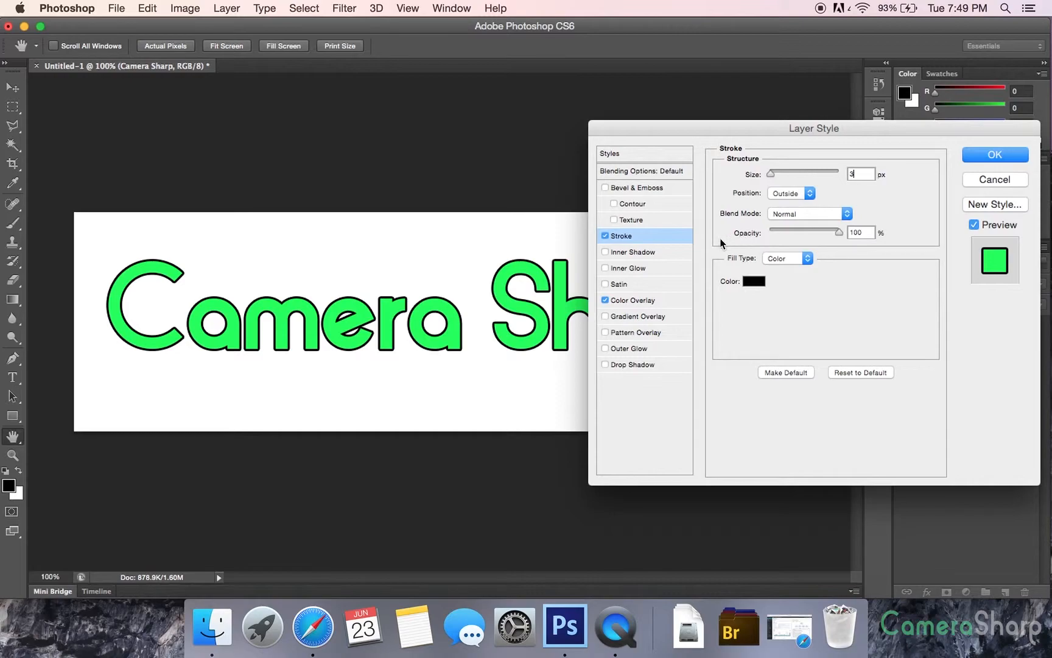
Replace the Stroke with an Inner Shadow and move the dialog so the whole text can be seen
click(605, 235)
click(605, 252)
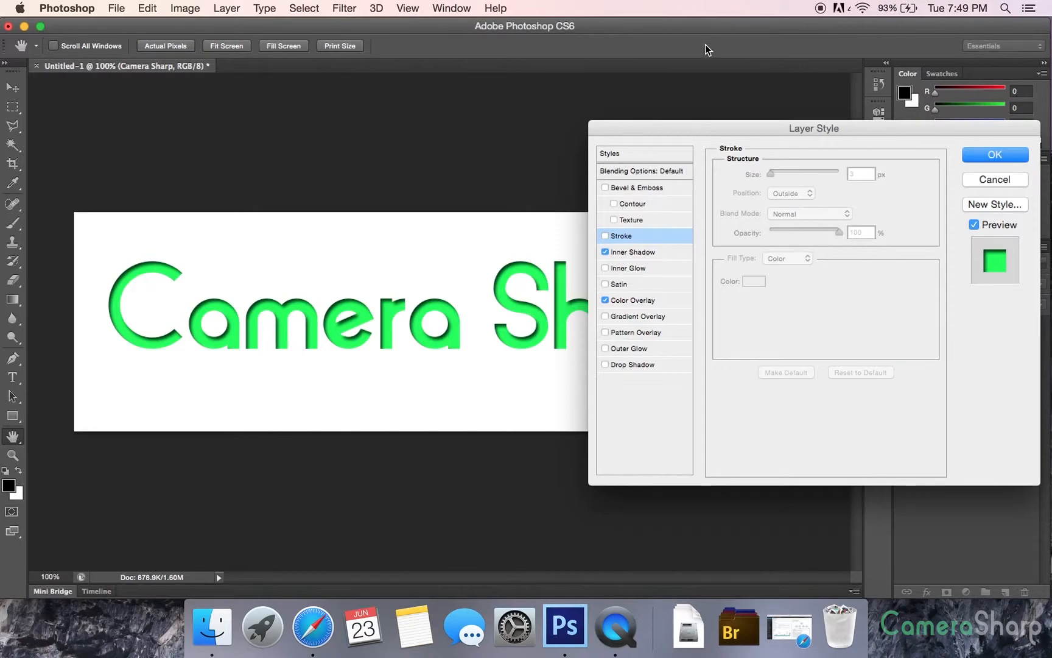
drag(651, 127, 563, 153)
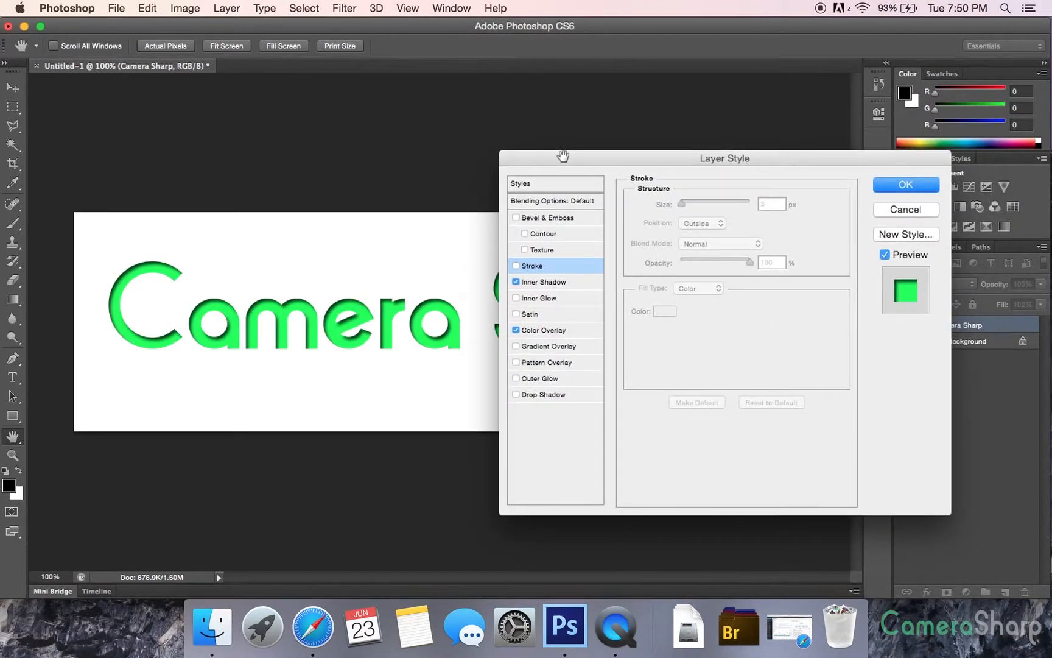
click(563, 282)
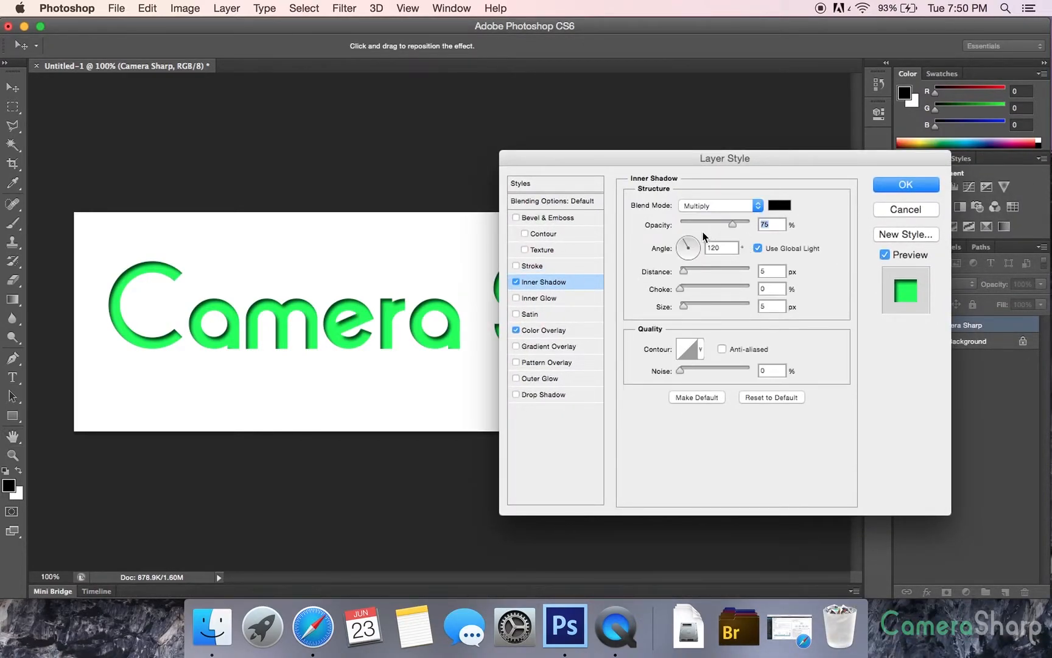
drag(681, 158, 942, 68)
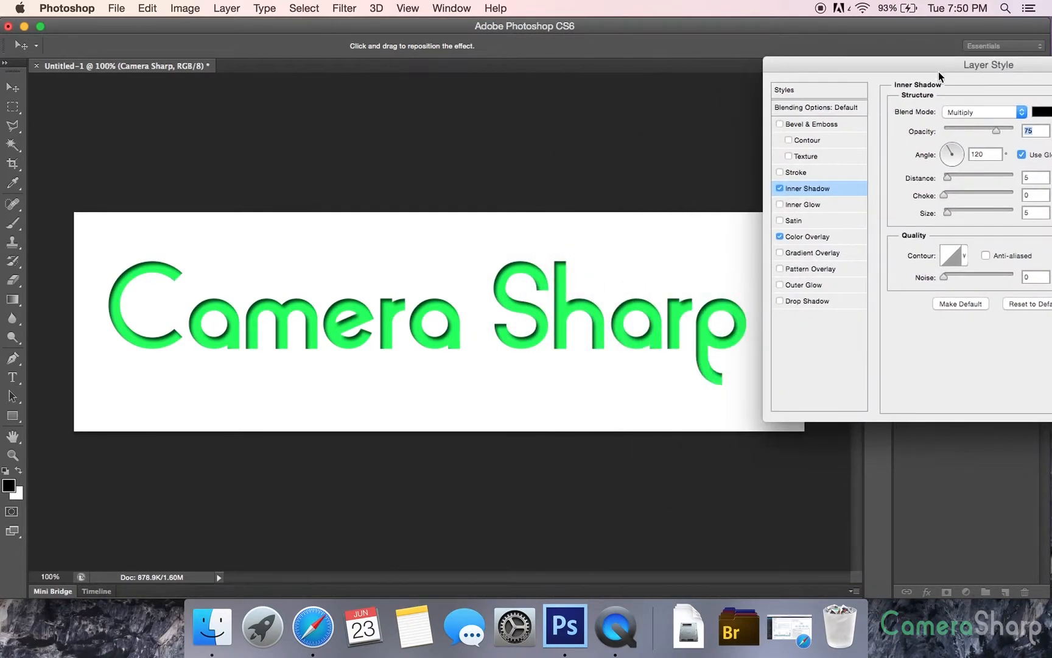
Replace the Inner Shadow with an Inner Glow on the text and colour the glow bright red
click(780, 189)
click(780, 204)
click(809, 205)
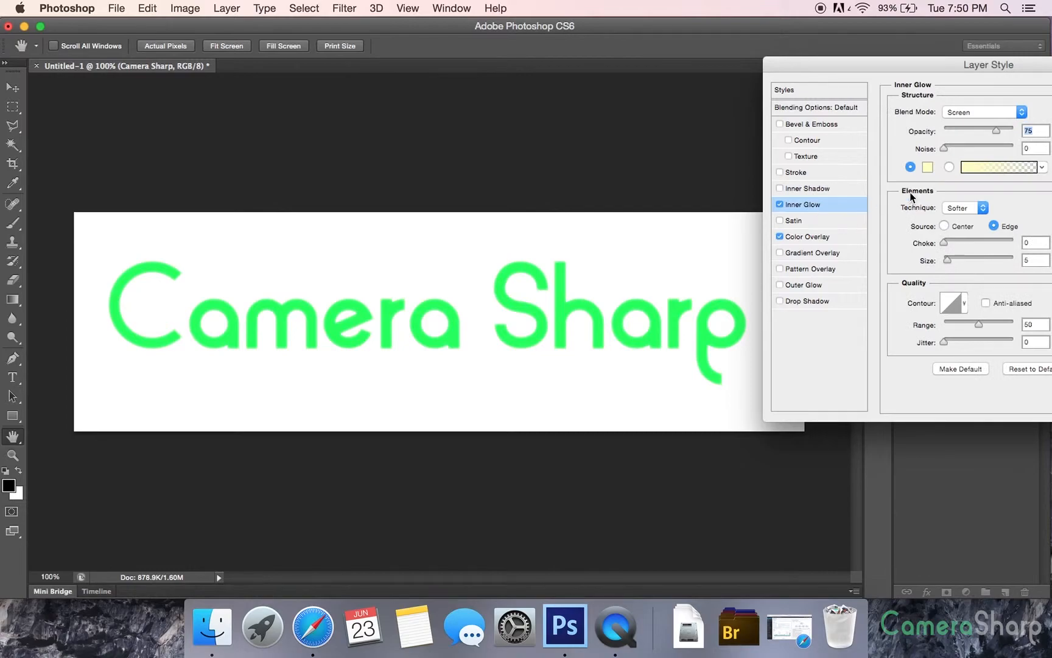
click(928, 167)
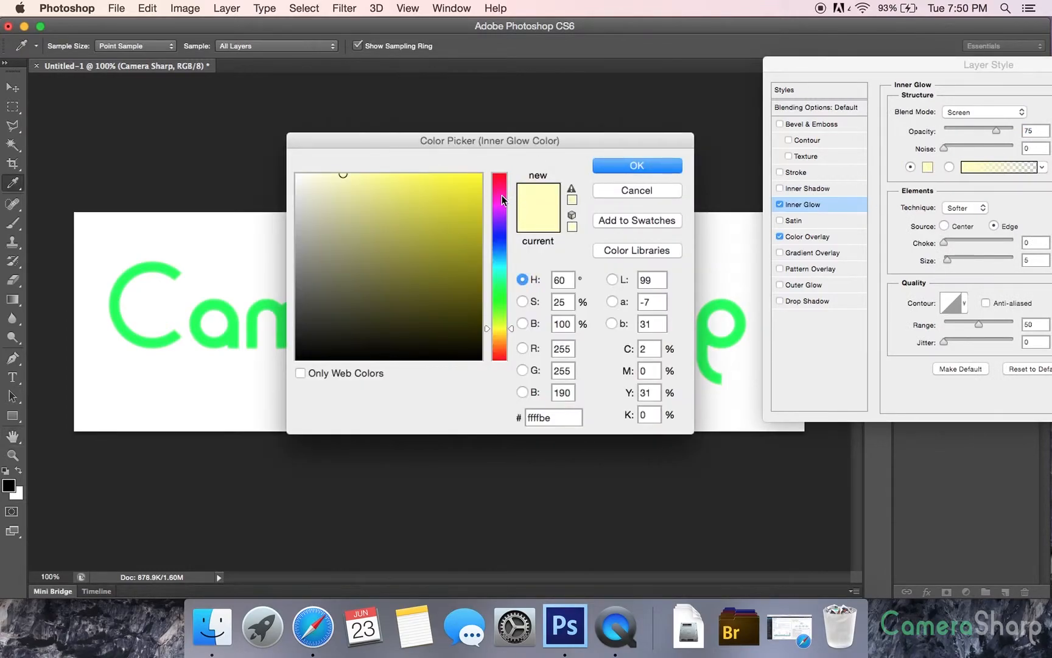
drag(501, 201, 499, 174)
click(481, 173)
click(637, 165)
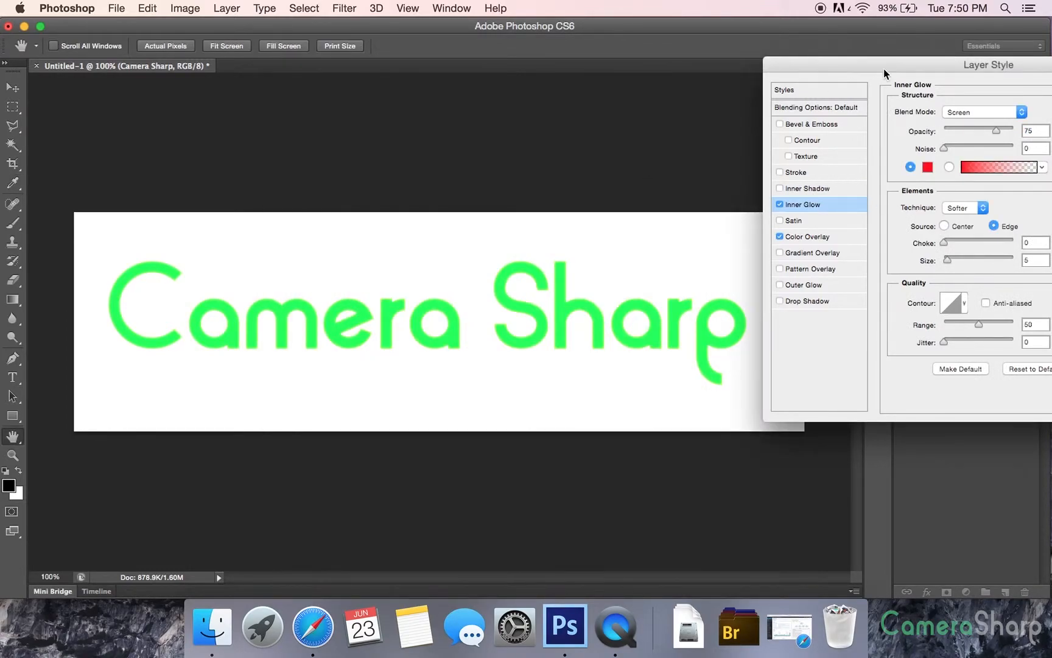
Set the Inner Glow's blend mode to Normal and its choke to 18%
drag(883, 69, 663, 71)
click(748, 112)
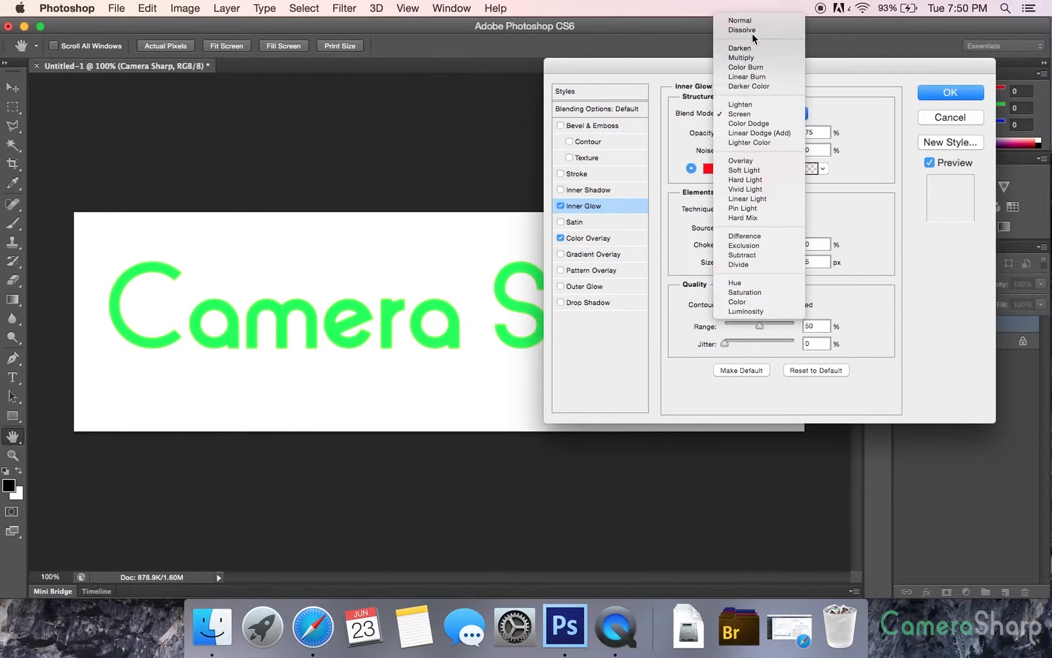
click(747, 22)
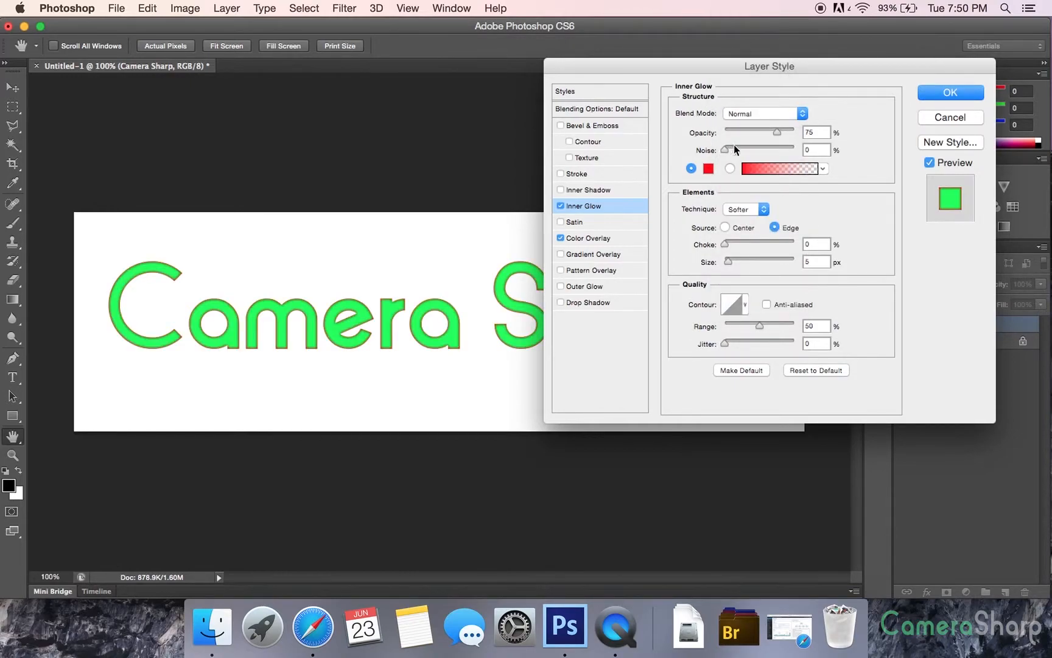
mouse_move(727, 243)
mouse_down()
mouse_move(748, 263)
mouse_move(729, 266)
mouse_up()
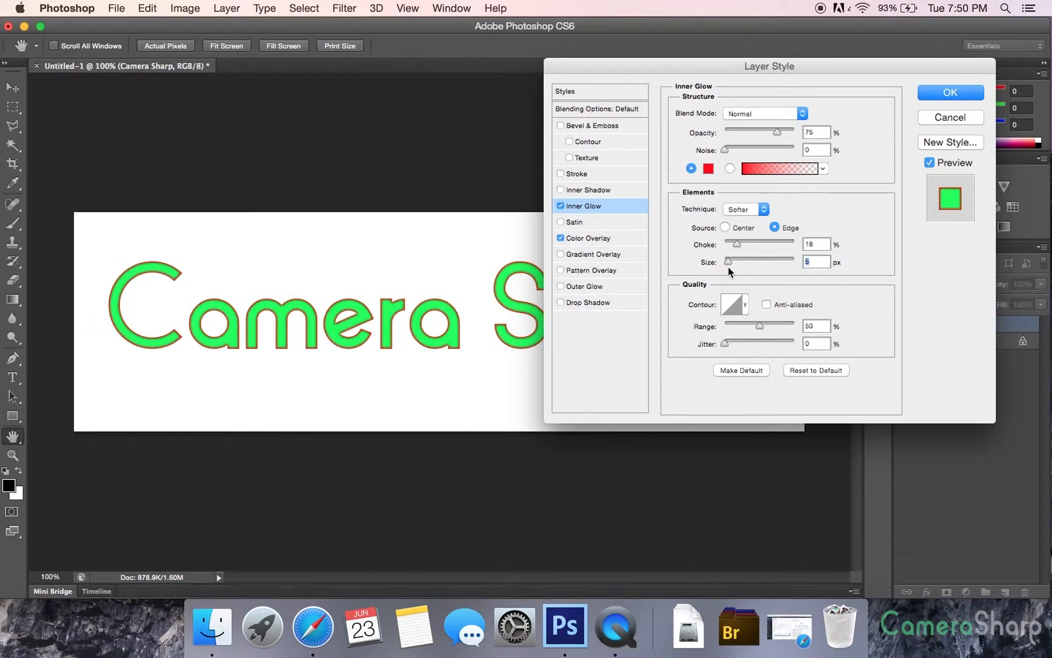
Replace the Inner Glow with Satin using Normal blend mode, an angle of 53°, distance 5 px and size 18 px
click(560, 205)
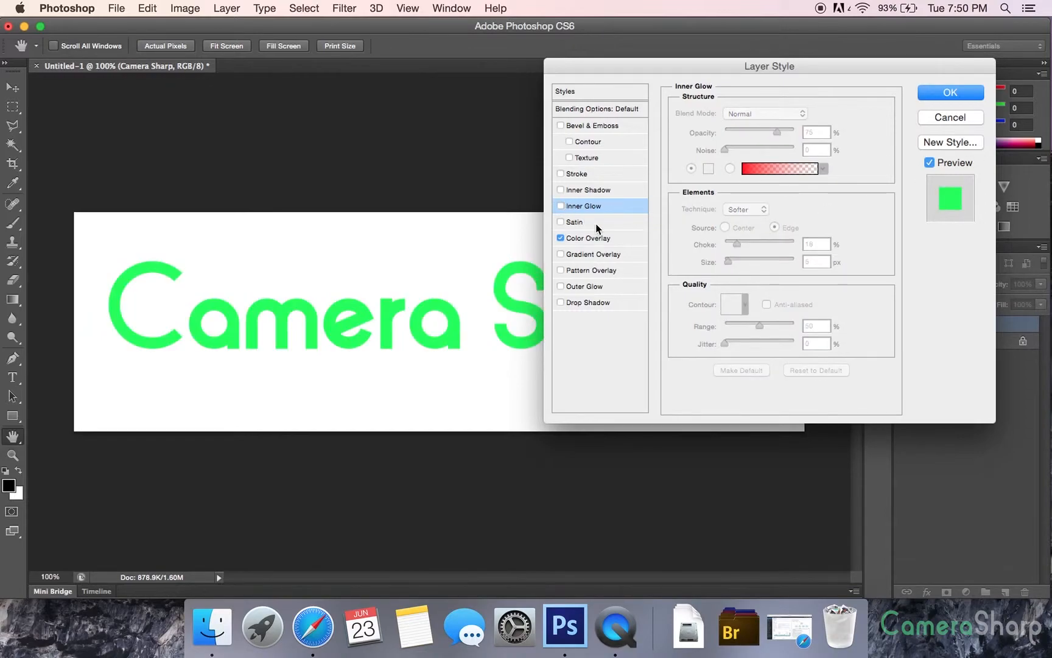
click(597, 225)
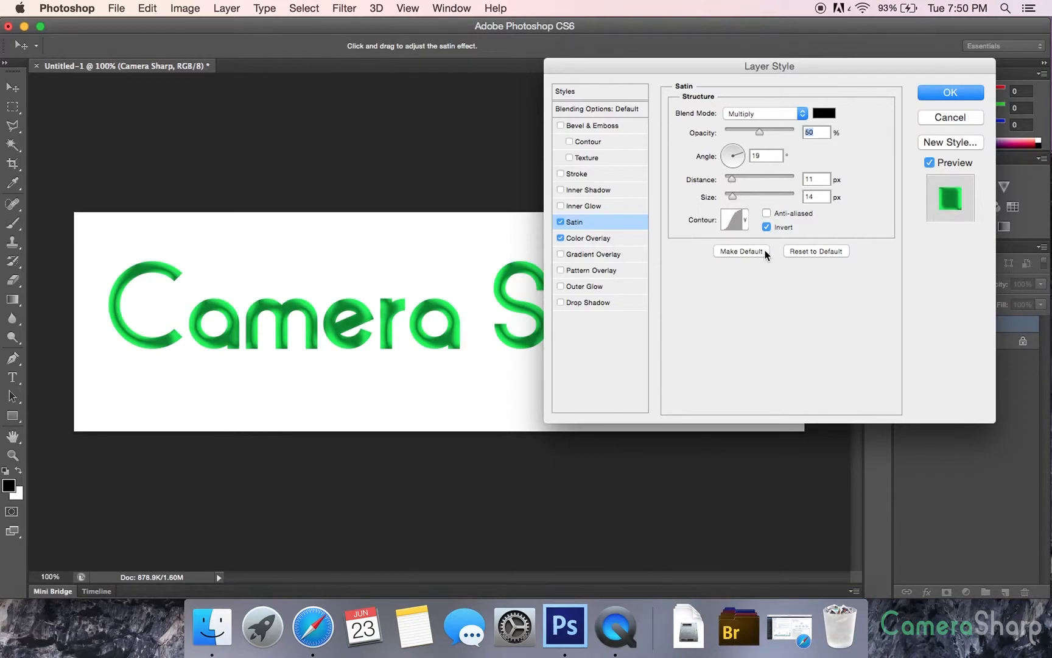
mouse_move(733, 178)
mouse_down()
mouse_move(758, 189)
mouse_move(751, 197)
mouse_move(742, 180)
mouse_move(725, 181)
mouse_move(733, 195)
mouse_up()
click(762, 113)
click(755, 83)
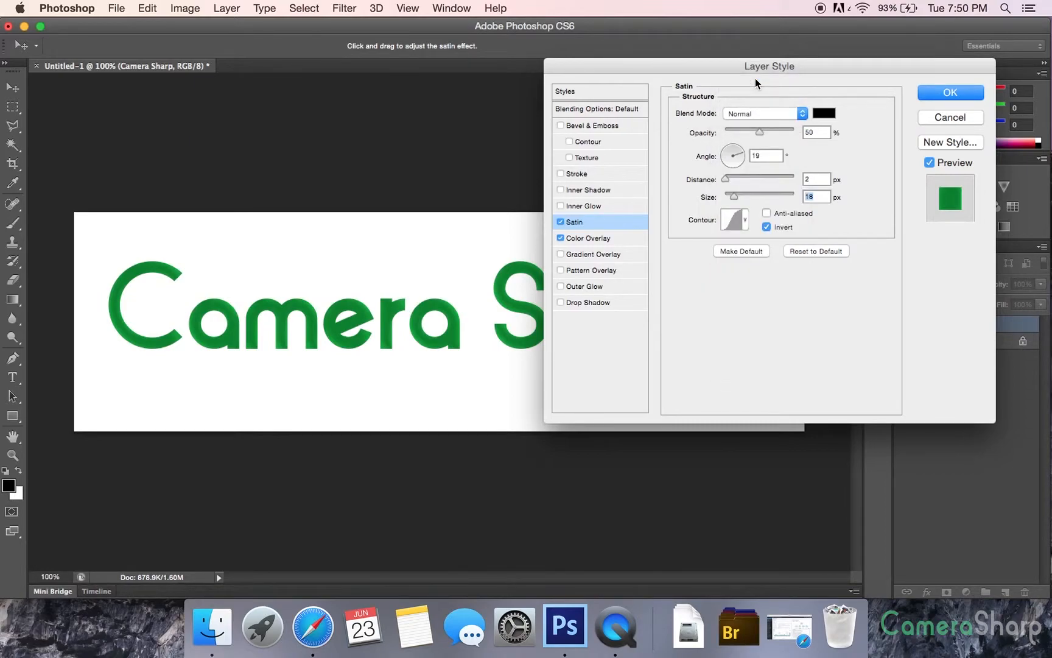
mouse_move(726, 179)
mouse_down()
mouse_move(747, 179)
mouse_move(727, 179)
mouse_move(733, 148)
mouse_move(712, 139)
mouse_move(736, 138)
mouse_move(734, 159)
mouse_move(741, 148)
mouse_up()
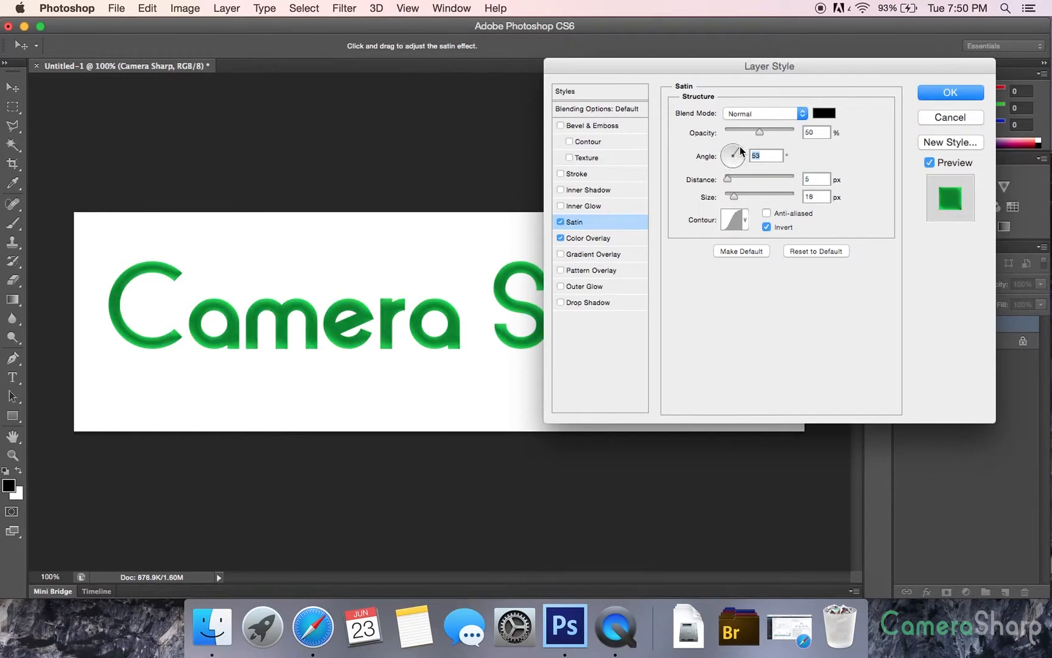
Replace the Satin and Color Overlay with a Gradient Overlay using the blue, red and yellow preset
click(560, 222)
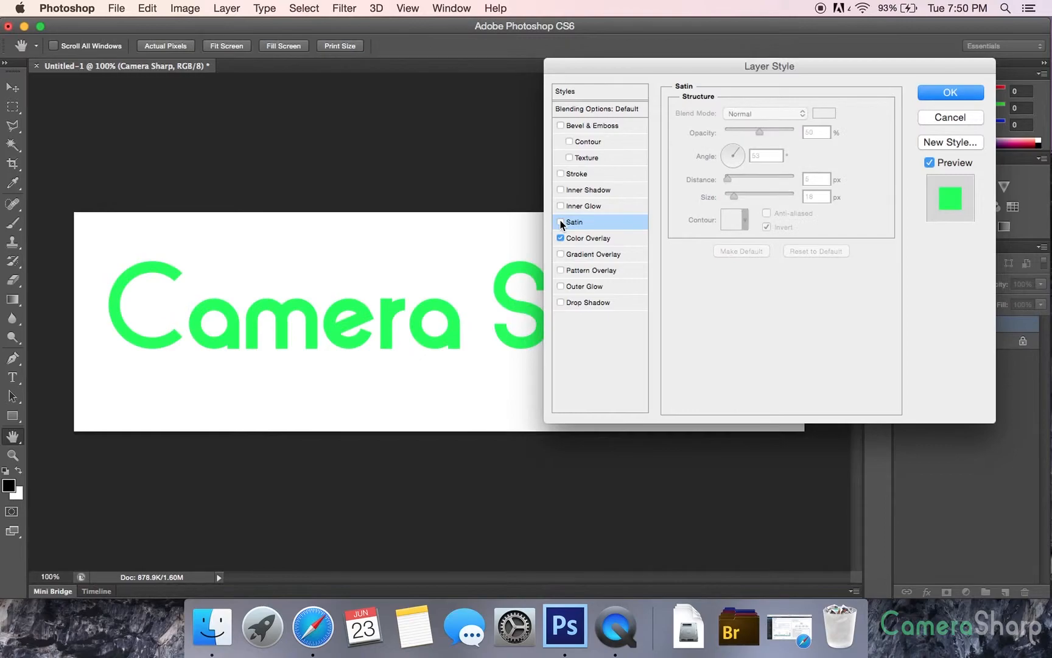
click(570, 255)
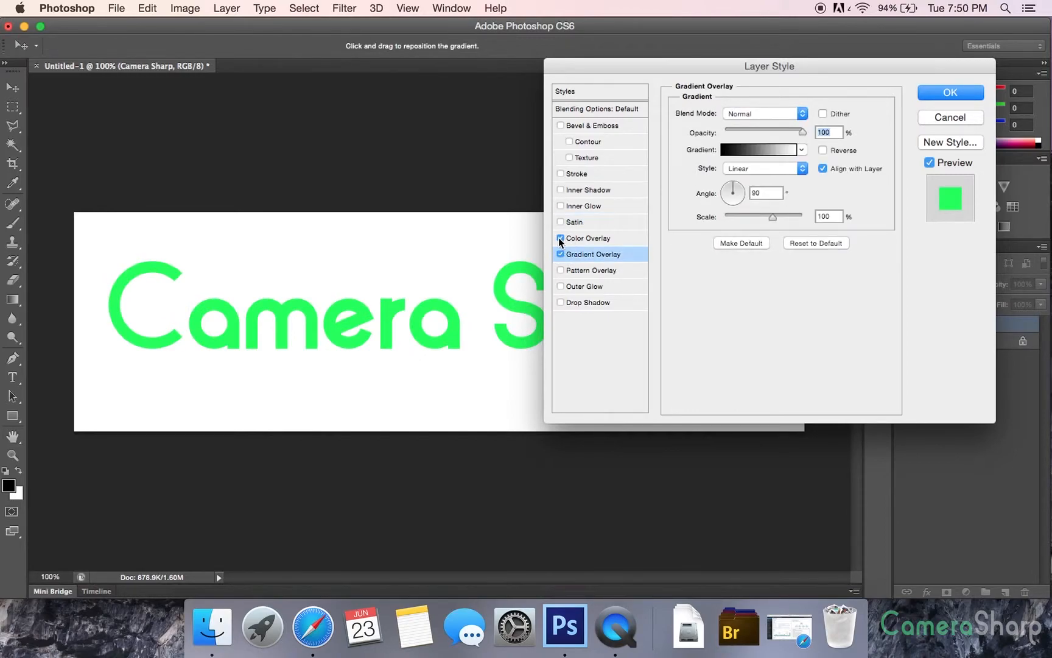
click(561, 238)
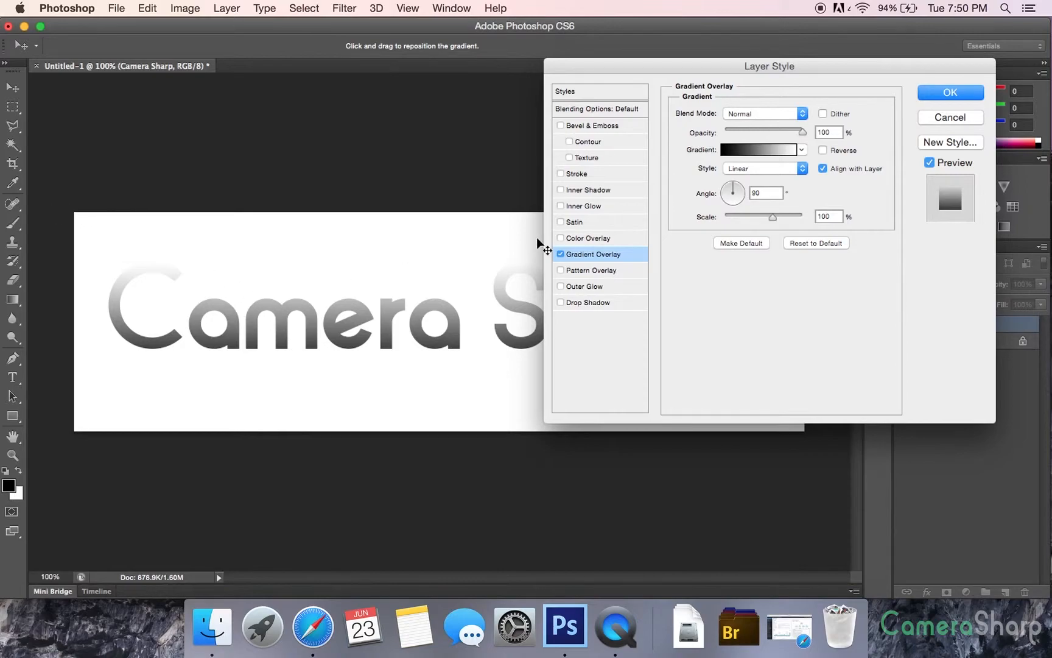
click(802, 150)
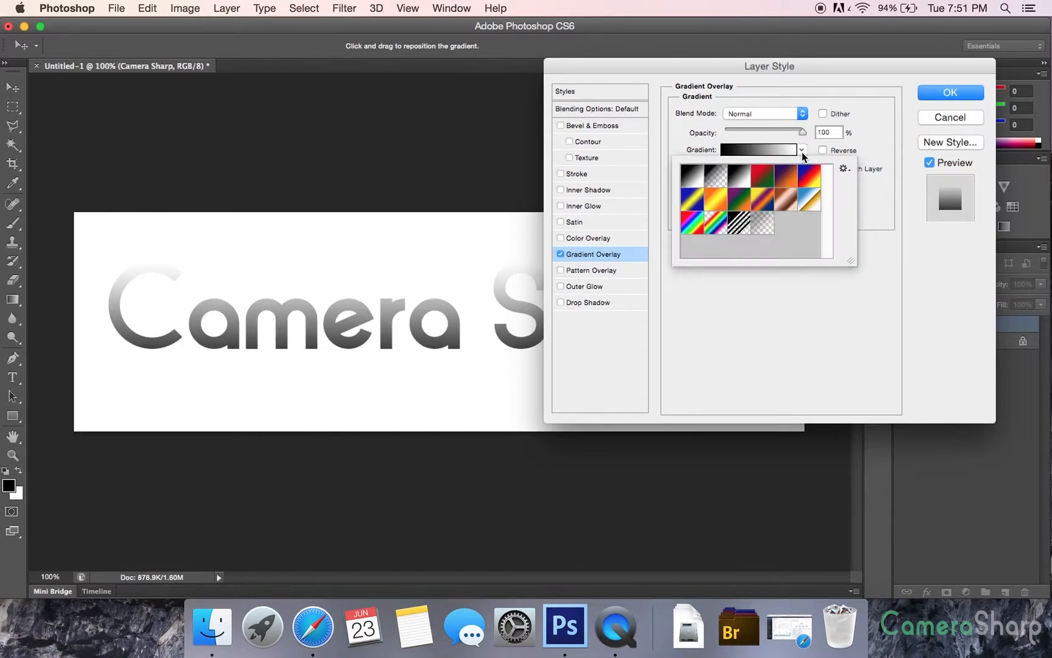
click(791, 180)
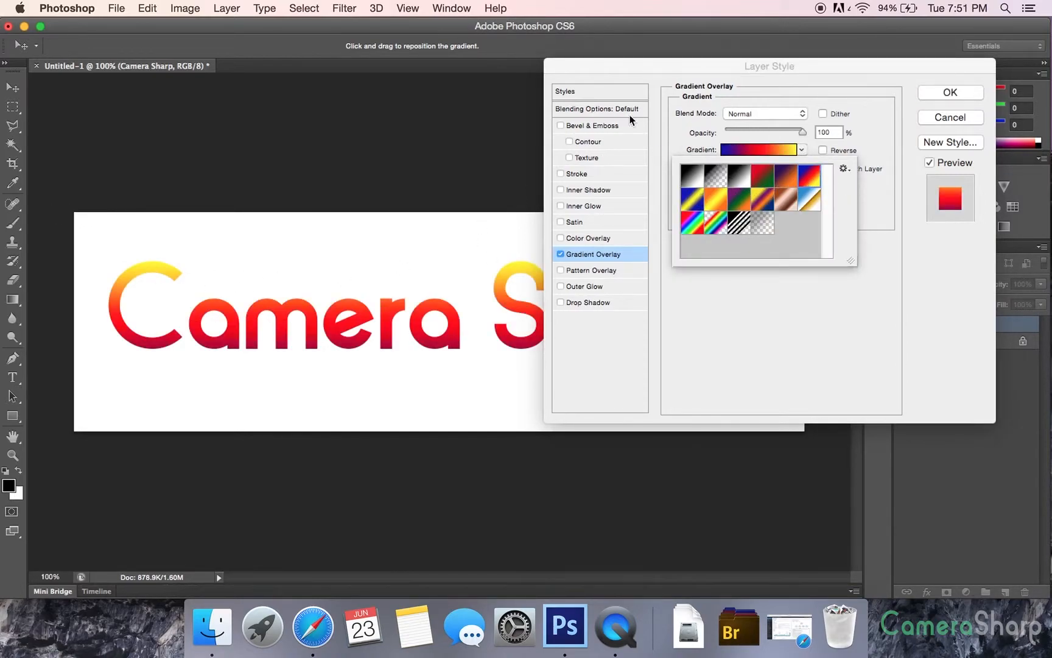
Rotate the Gradient Overlay's angle to 133°, moving the dialog to check the gradient across the text
drag(695, 64, 869, 78)
drag(895, 196, 893, 192)
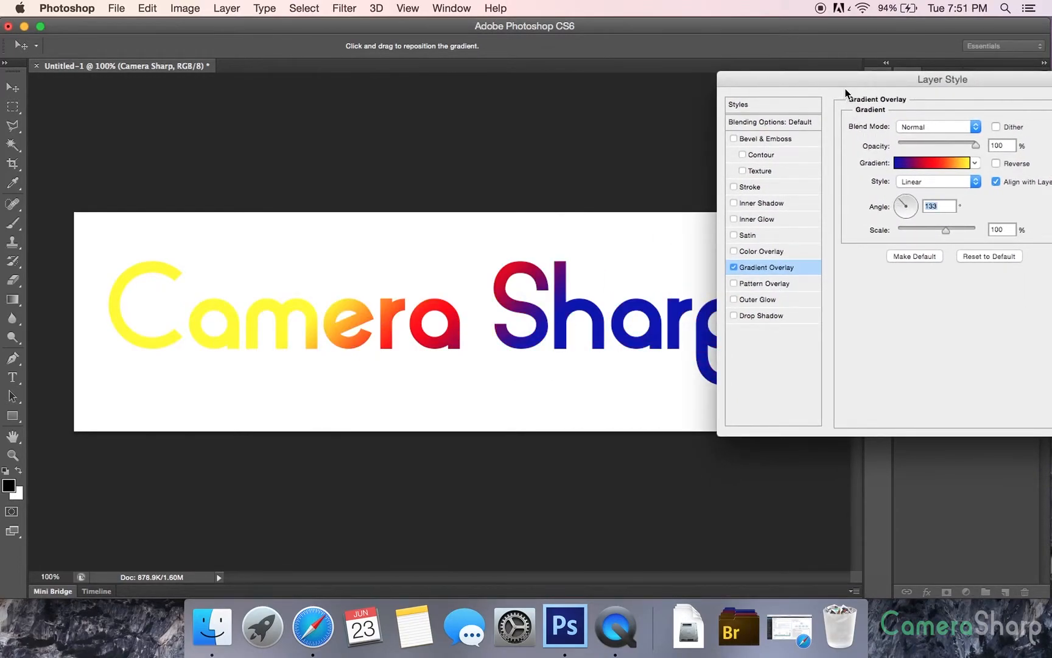
drag(846, 90, 404, 93)
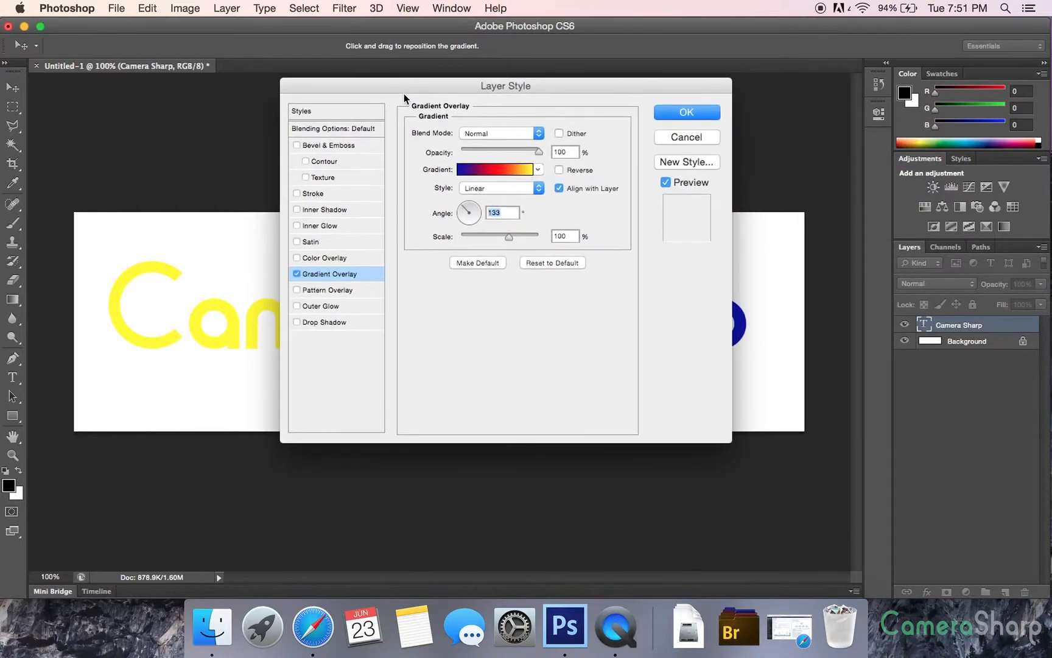
Replace the Gradient Overlay with a Pattern Overlay and move the dialog to reveal more of the text
click(296, 274)
click(298, 290)
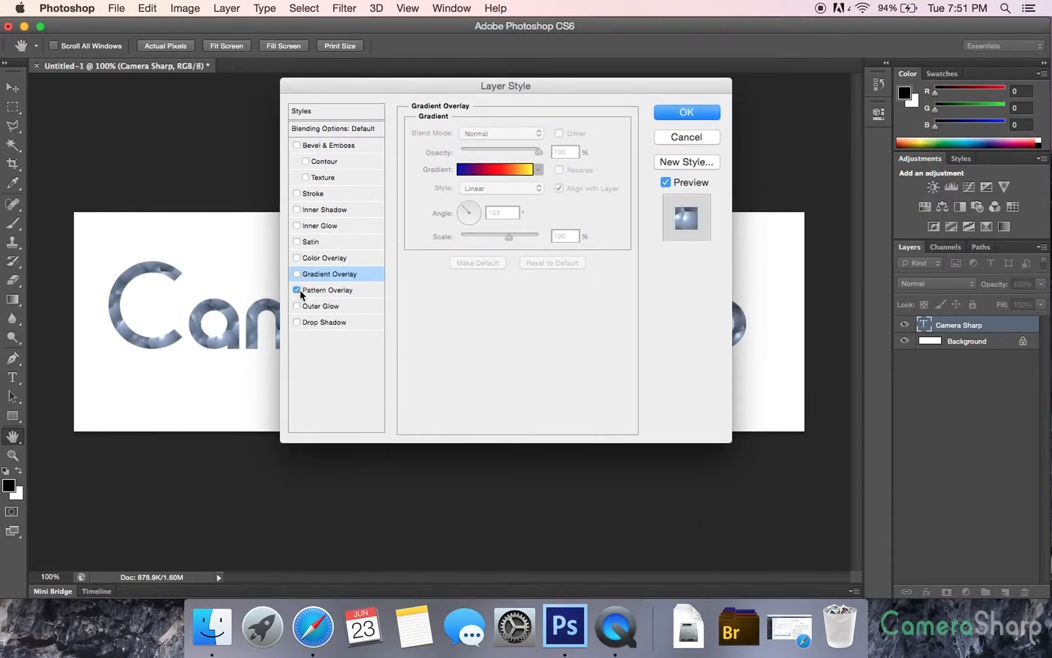
drag(416, 89, 526, 73)
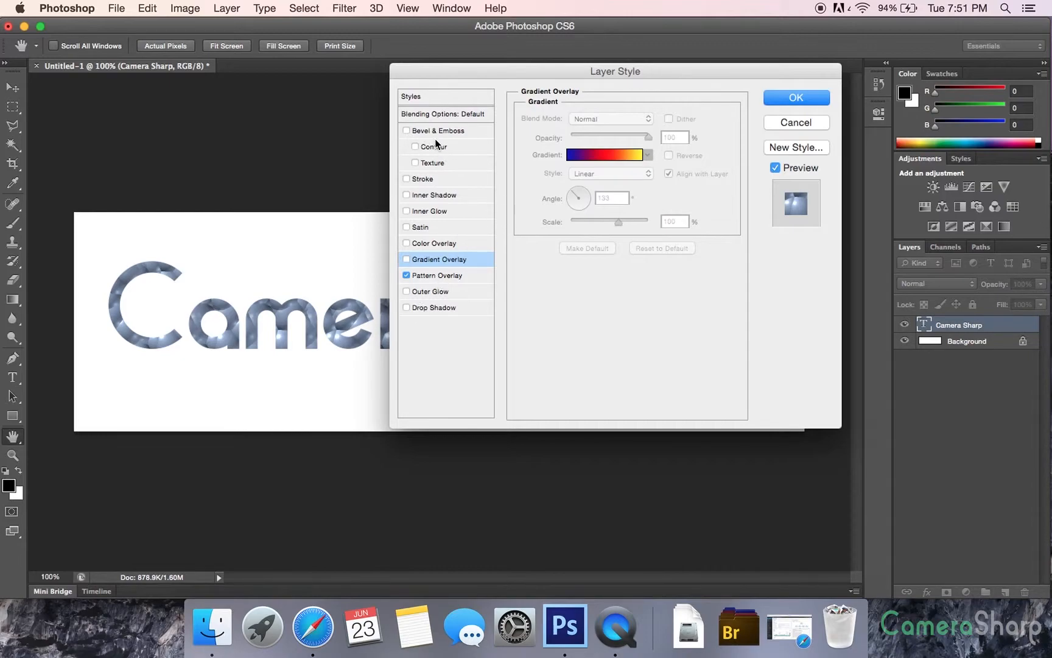
Replace the Pattern Overlay with an Outer Glow and turn the green Color Overlay back on
click(406, 275)
click(406, 291)
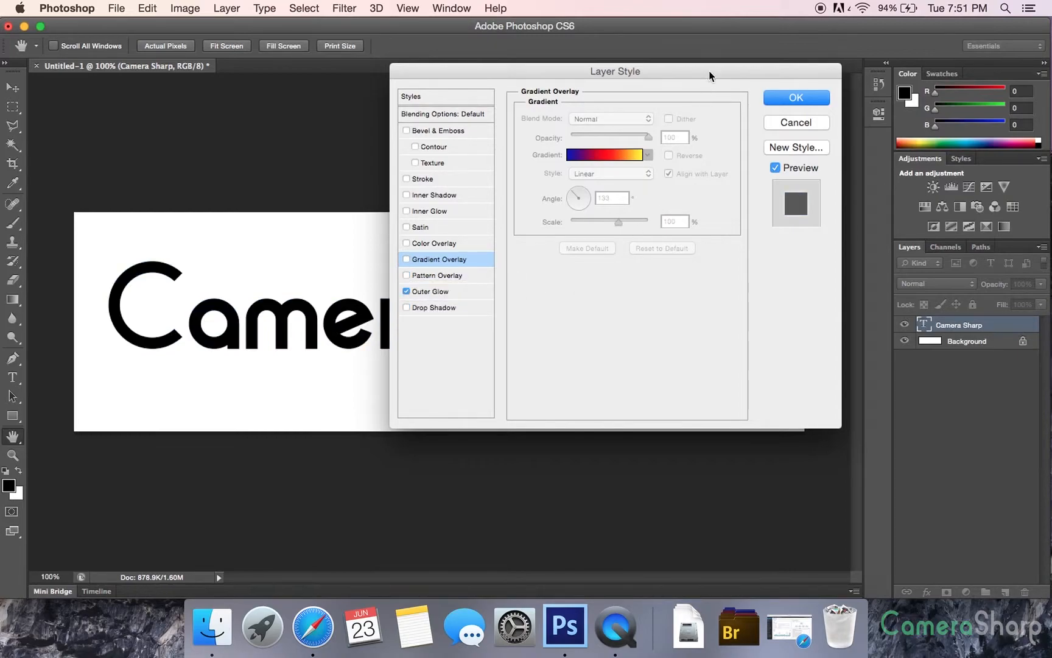
click(406, 243)
click(430, 291)
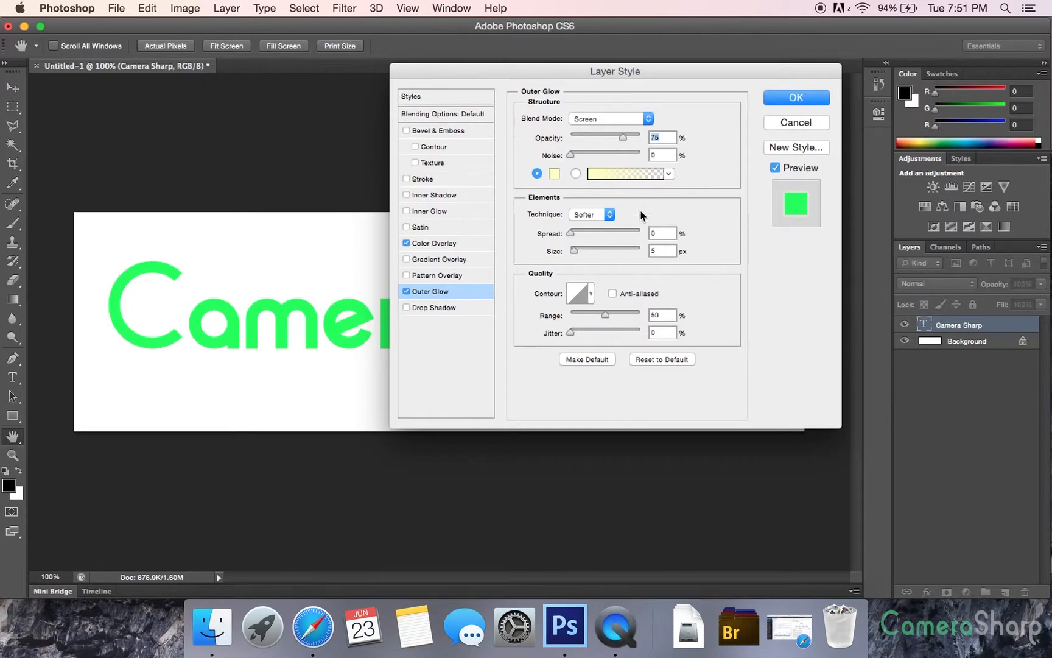
Colour the Outer Glow red, with Normal blend mode and a size of 18 px
click(555, 174)
drag(489, 231, 482, 174)
click(633, 166)
click(592, 113)
click(584, 24)
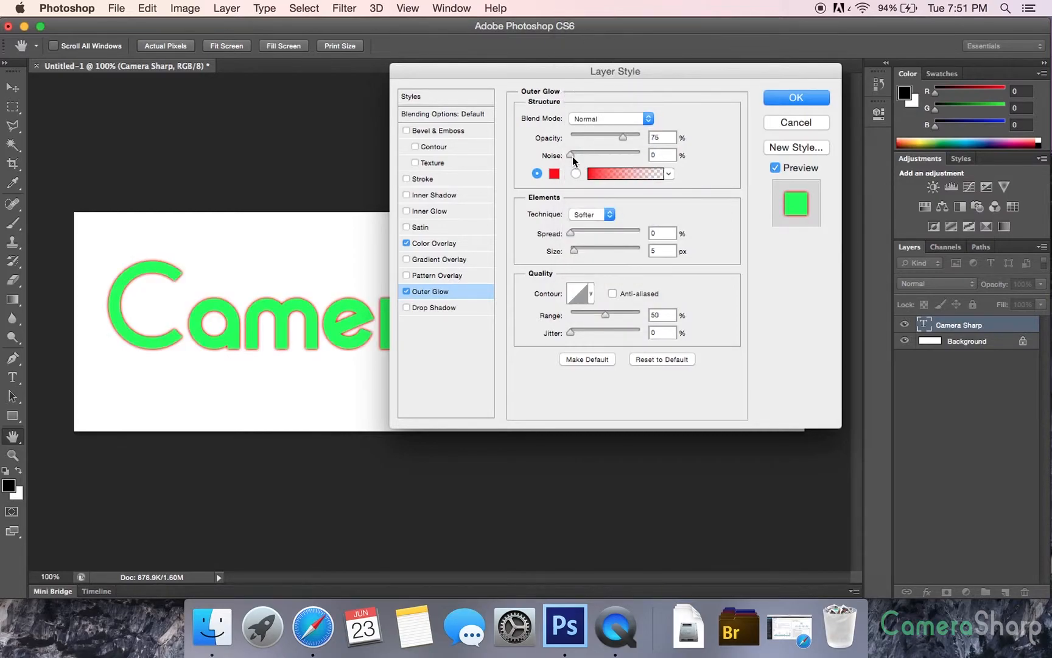
drag(575, 254, 580, 252)
drag(505, 71, 479, 94)
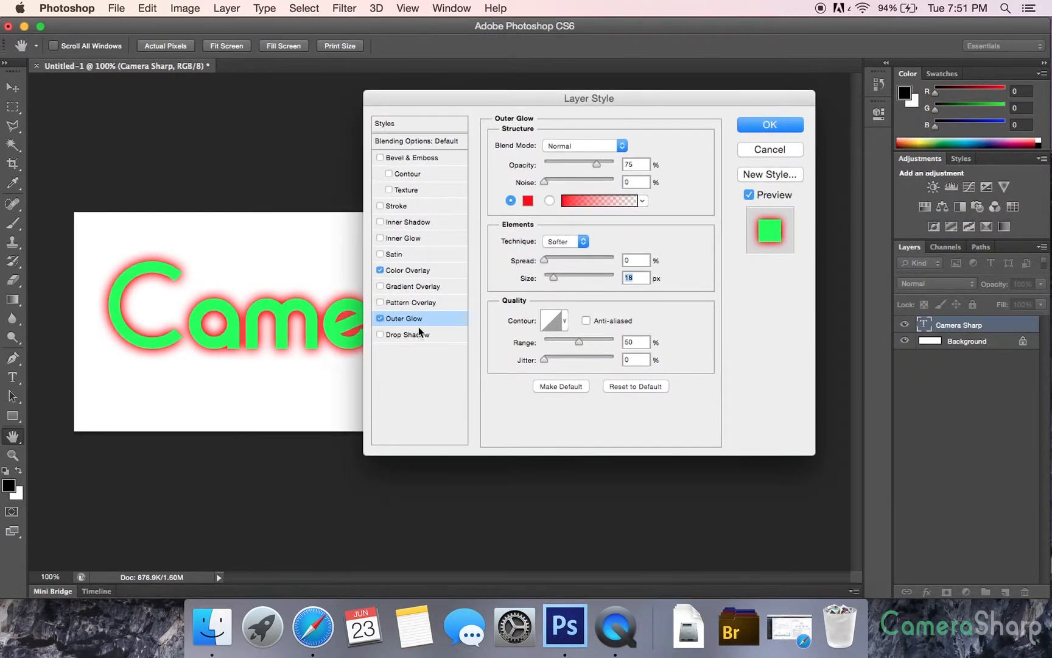
Replace the Outer Glow with a Drop Shadow and move the dialog to view the shadow across the whole text
click(378, 318)
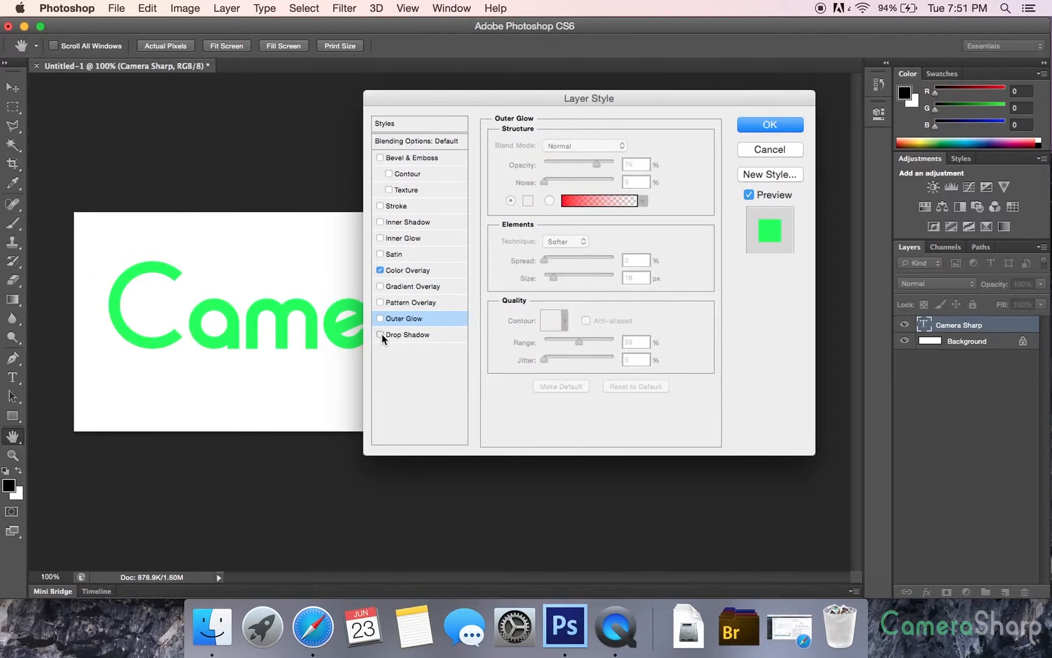
click(380, 334)
drag(435, 101, 668, 461)
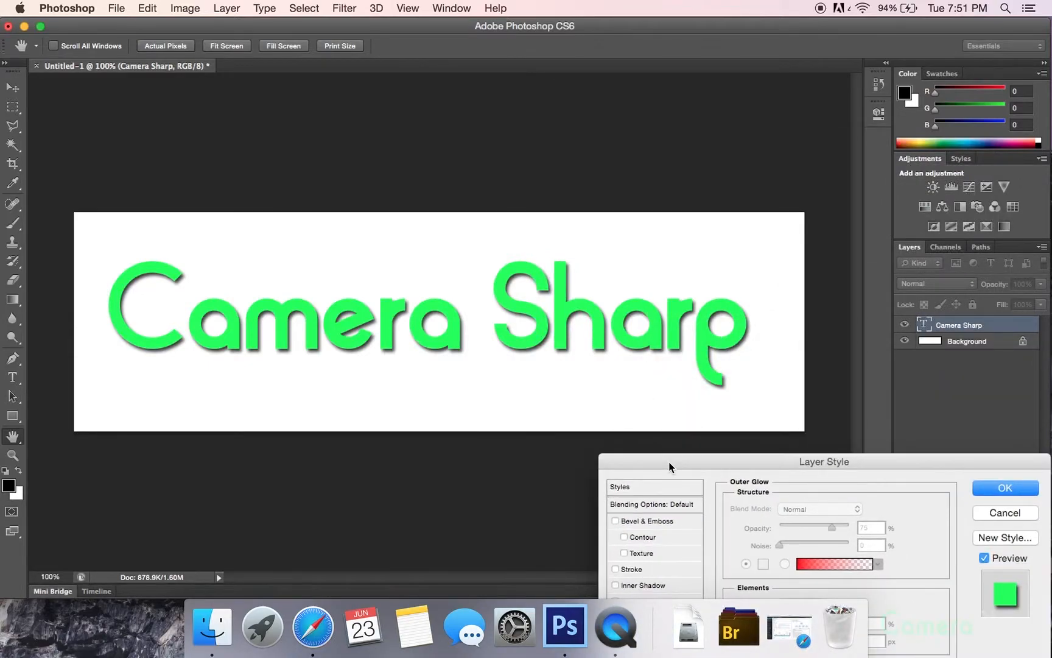
drag(669, 461, 390, 166)
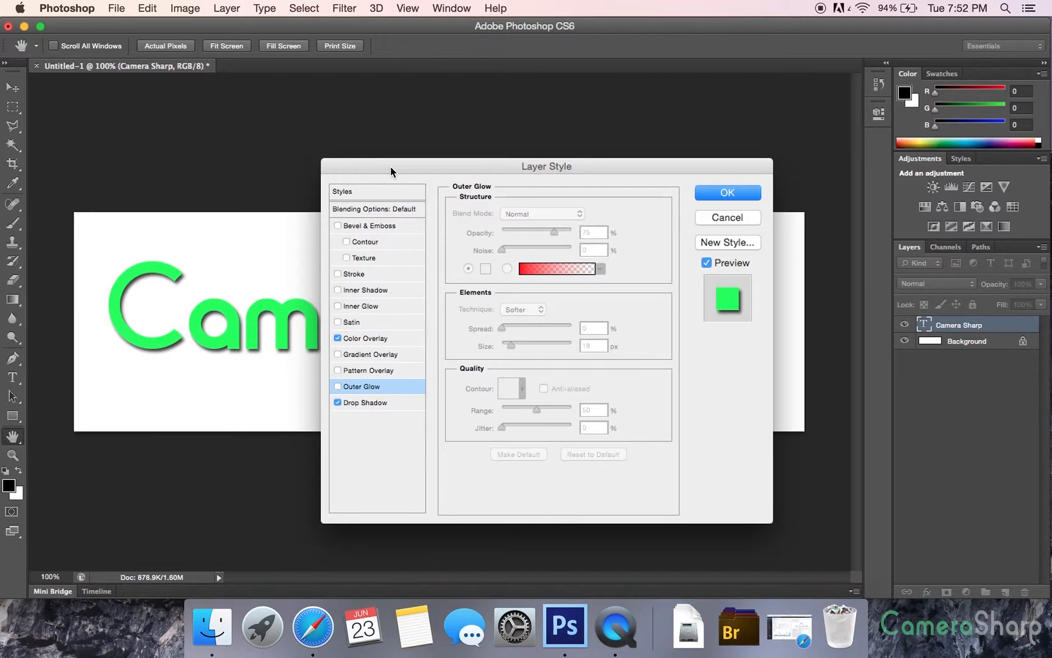
drag(394, 166, 463, 160)
Open the Drop Shadow's settings with its angle selected for editing, and discard all the layer style effects
click(464, 397)
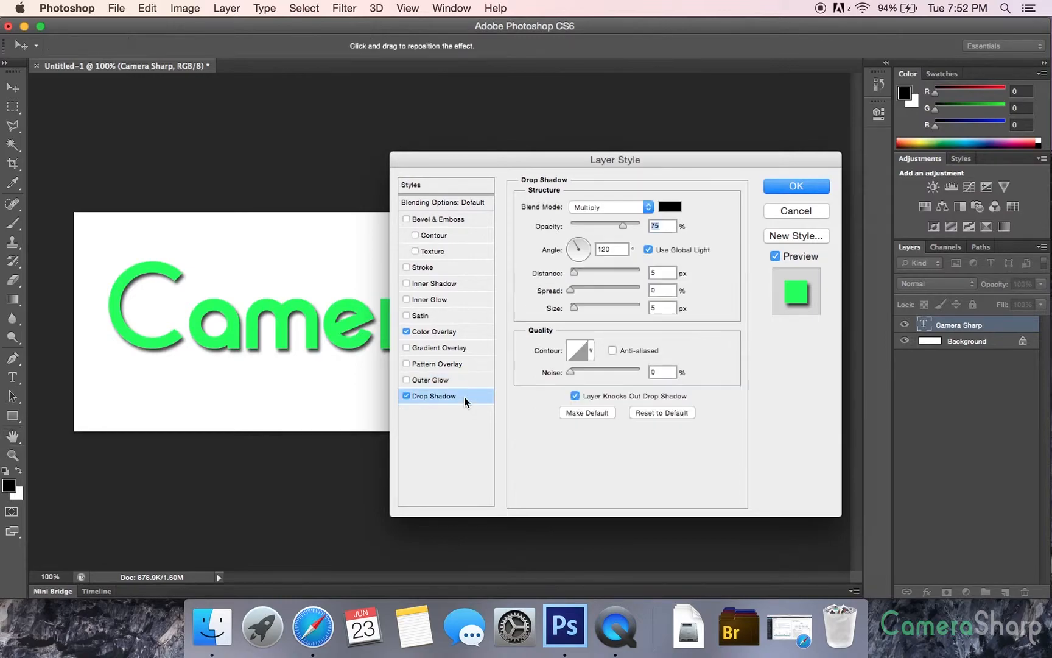
double_click(613, 249)
click(790, 210)
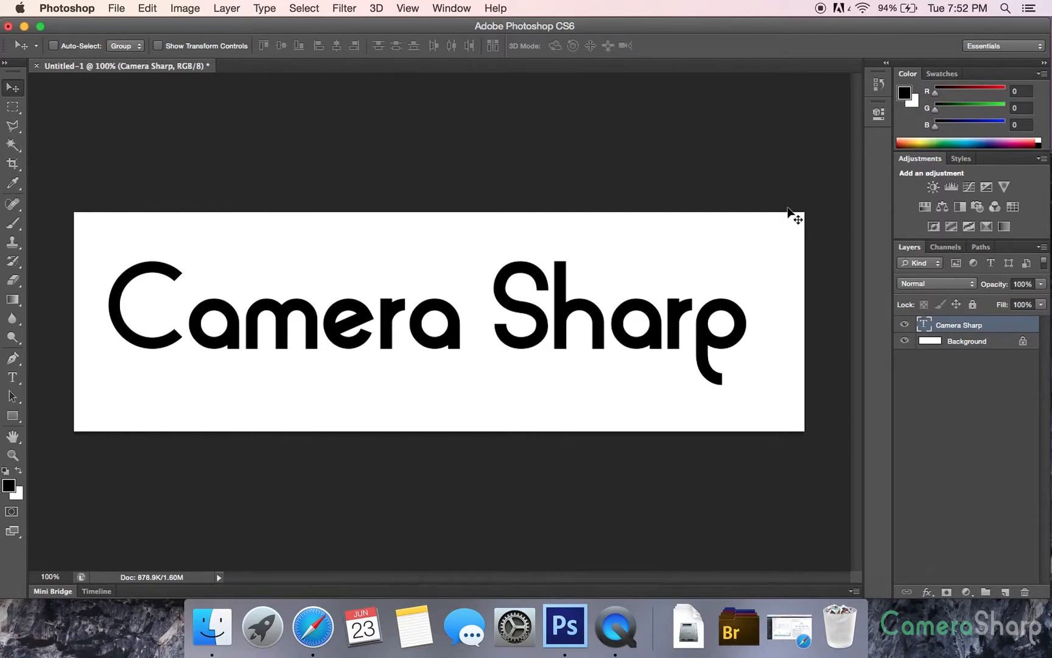